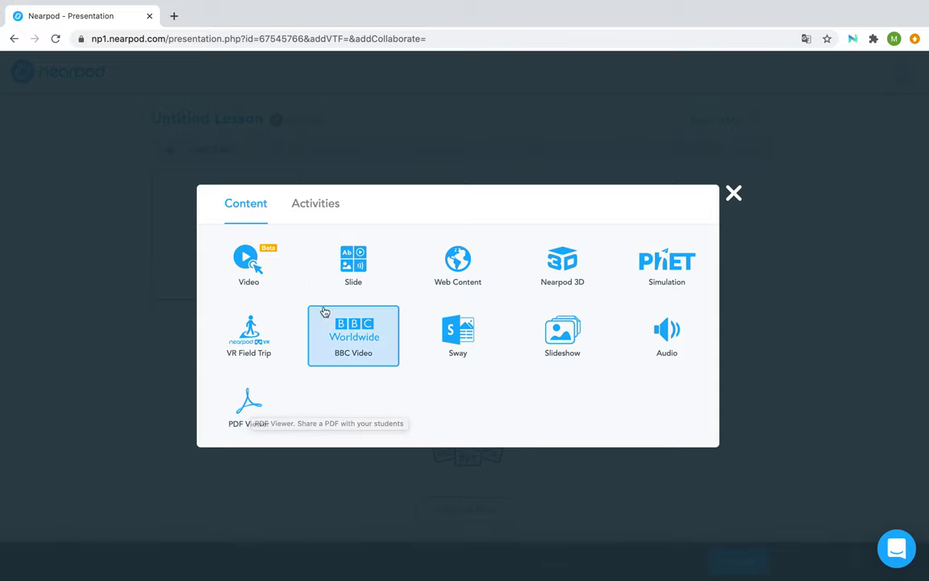
# Review the available activity types and content types for a new slide, and close the chooser without adding anything
pyautogui.click(329, 205)
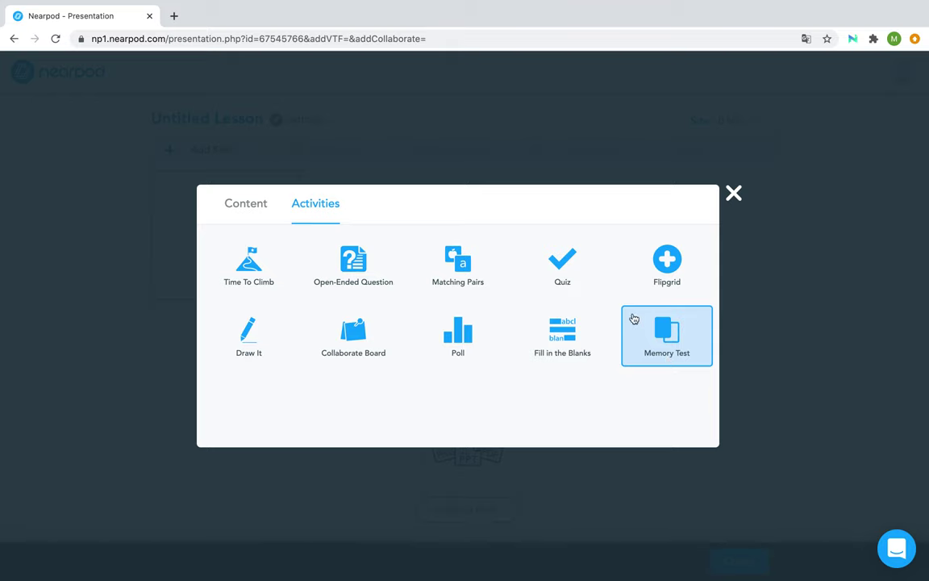
pyautogui.click(249, 207)
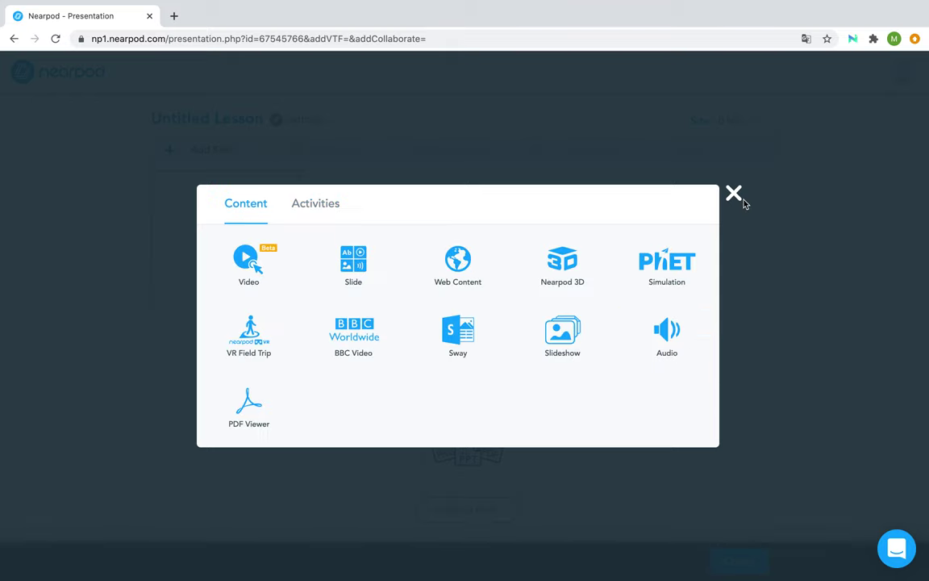
pyautogui.click(733, 194)
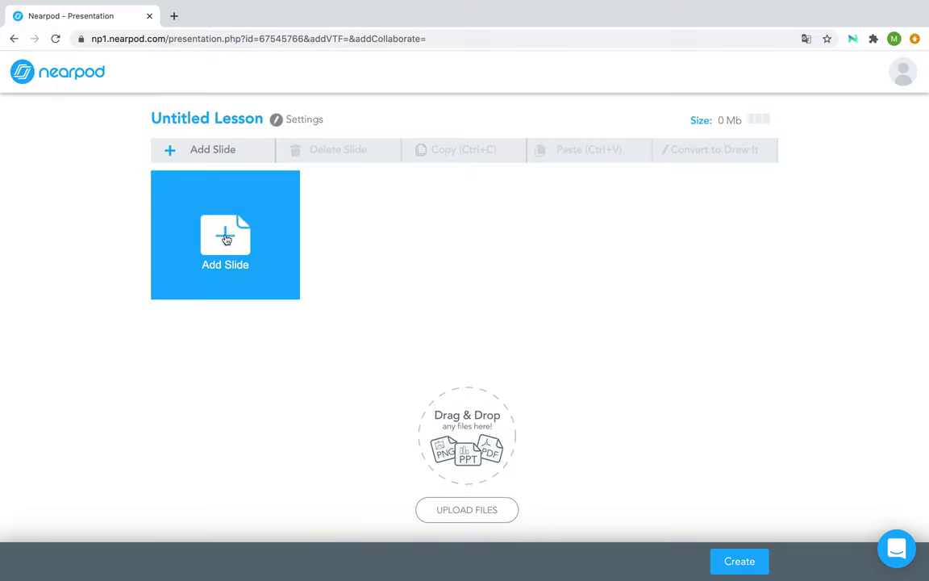
# Add a content slide of the Slide type, look through its themes, and set its layout to Title + two elements
pyautogui.click(225, 239)
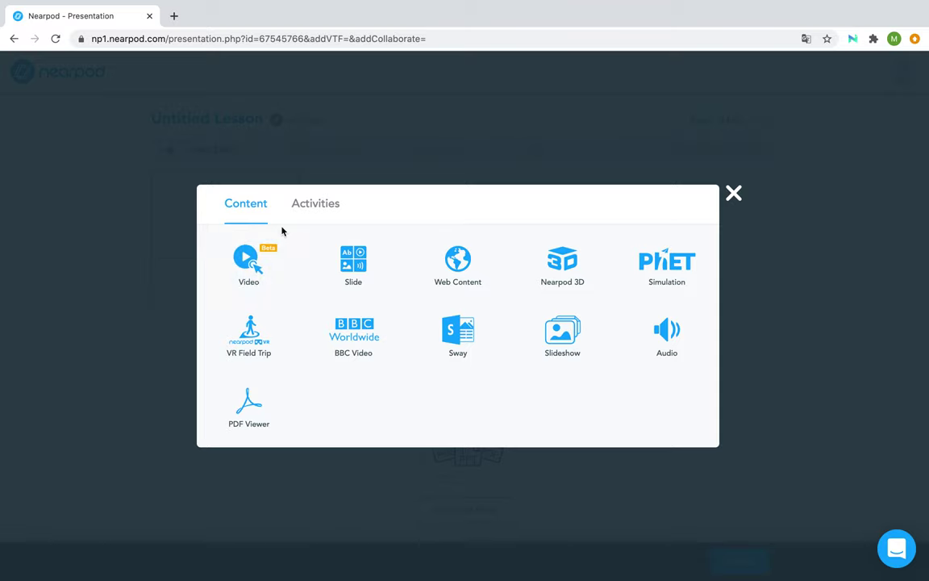
pyautogui.click(345, 255)
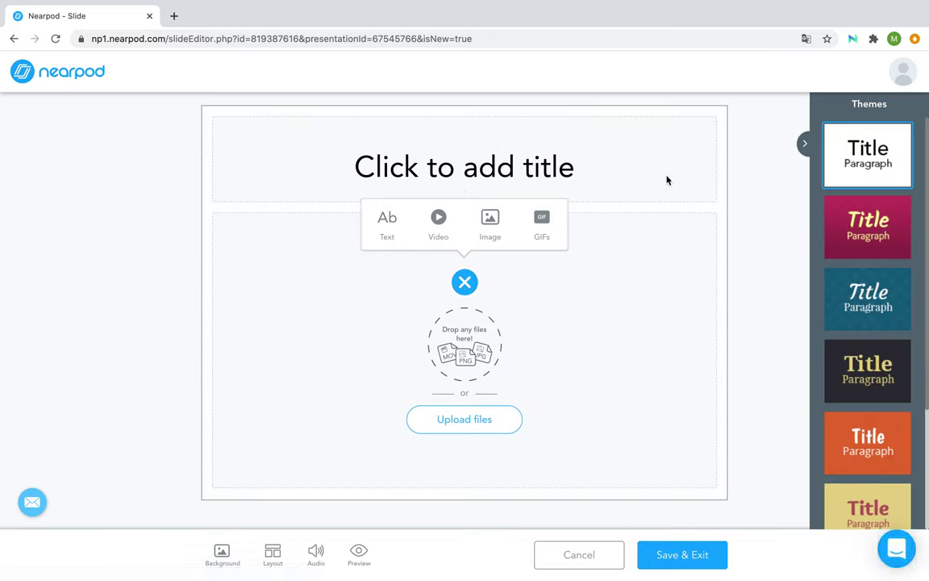
pyautogui.scroll(-4, 893, 326)
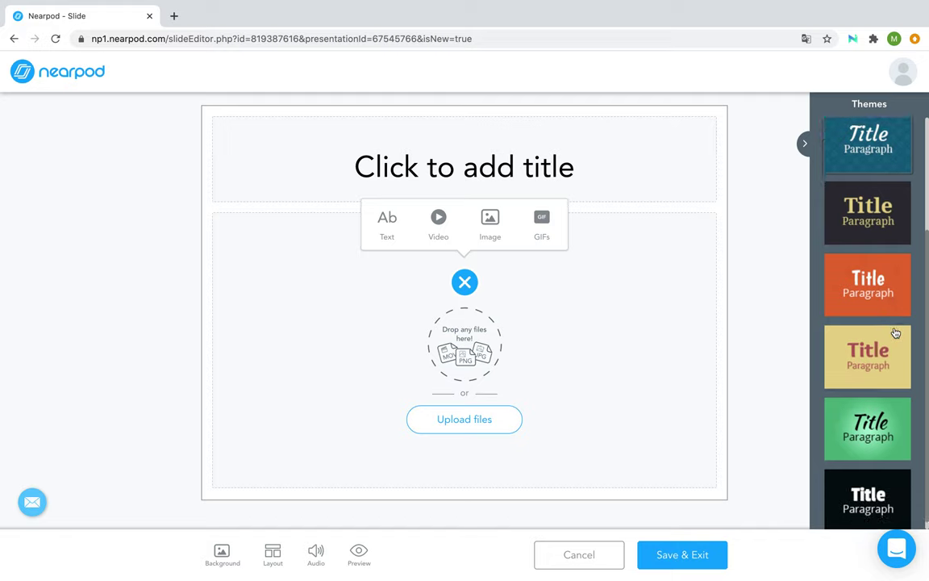
pyautogui.scroll(5, 895, 333)
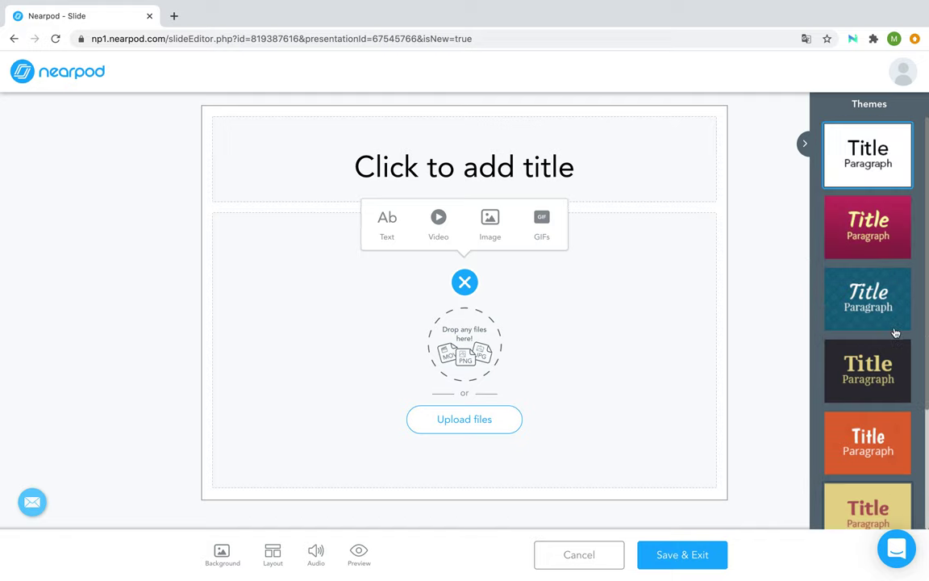
pyautogui.scroll(-4, 895, 332)
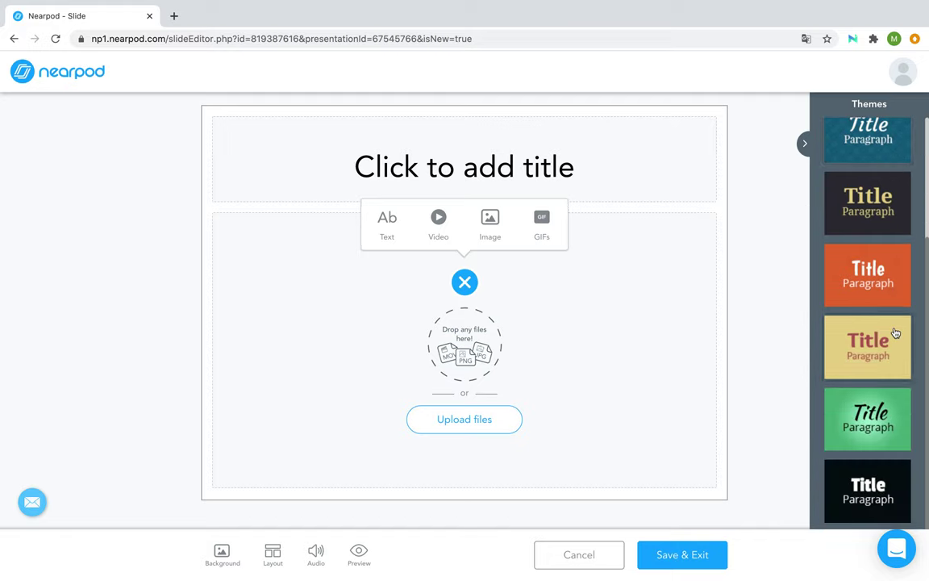
pyautogui.scroll(4, 894, 333)
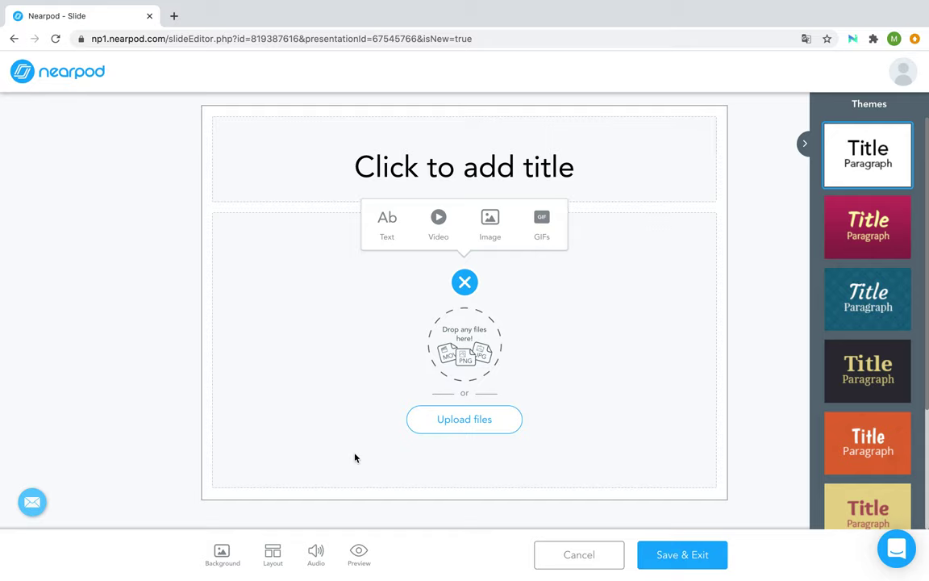
pyautogui.click(272, 552)
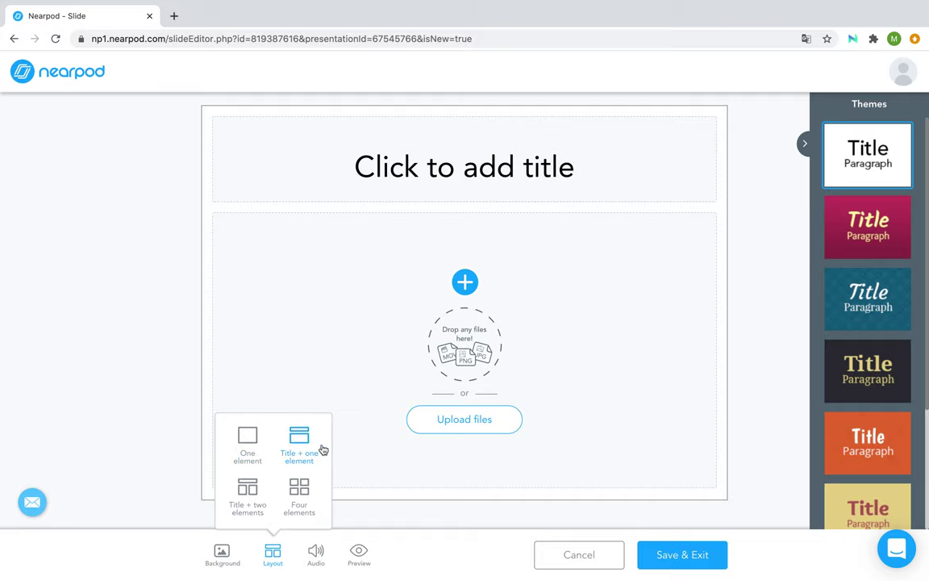
pyautogui.click(250, 491)
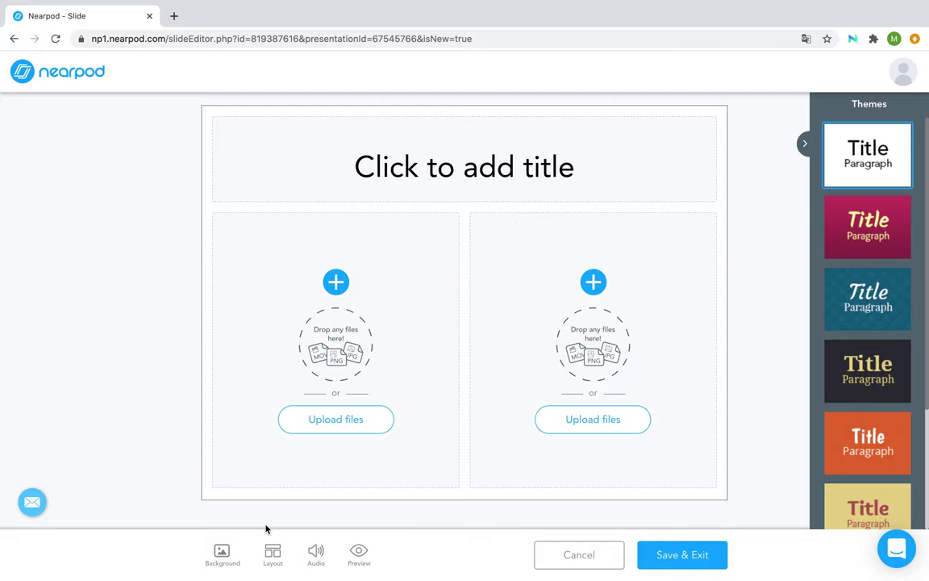
# Check the background image upload options without choosing one, and enter "slajd pierwszy" as the slide title
pyautogui.click(222, 554)
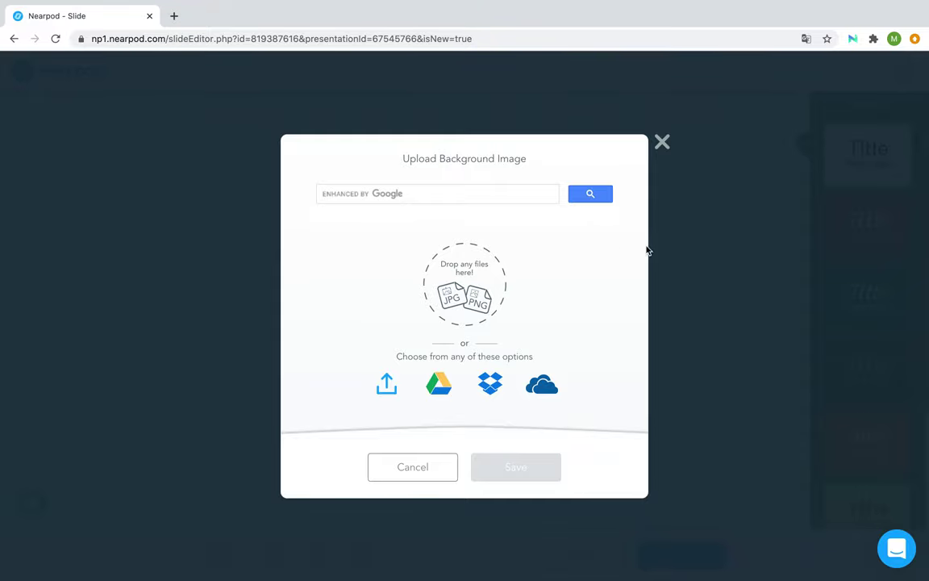
pyautogui.click(661, 142)
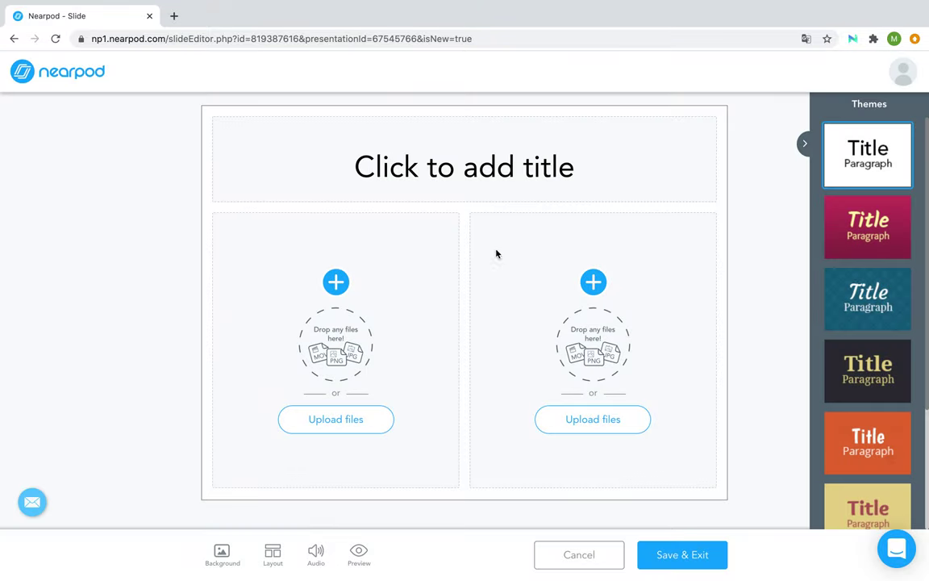
pyautogui.click(439, 179)
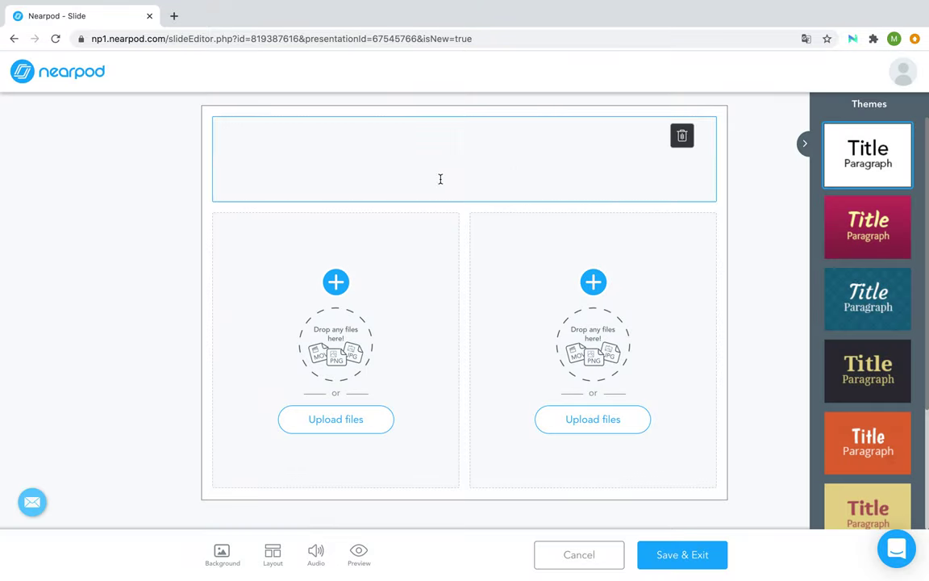
pyautogui.write('slajd pierwszy')
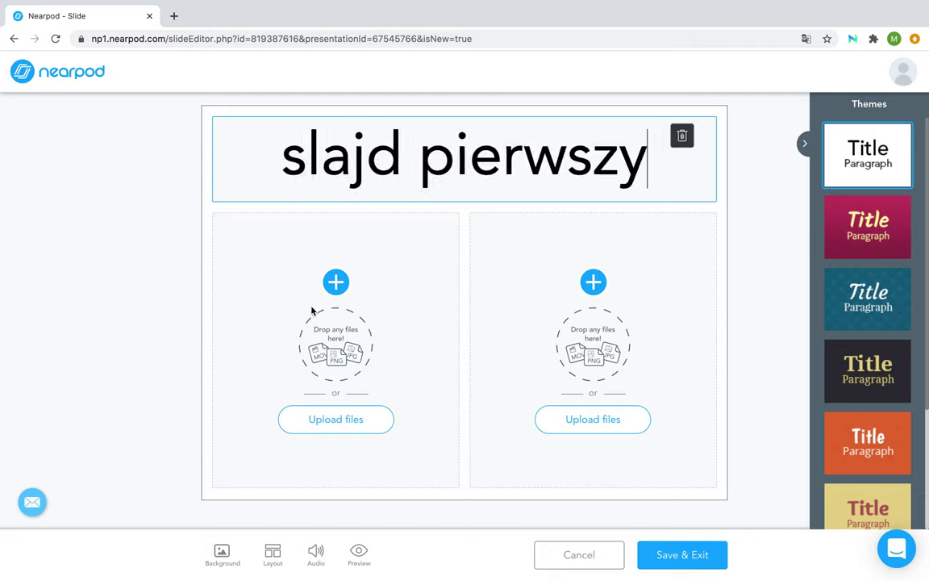
# Insert a text element in the slide's left placeholder, formatted as a bulleted list in Huge size
pyautogui.click(338, 284)
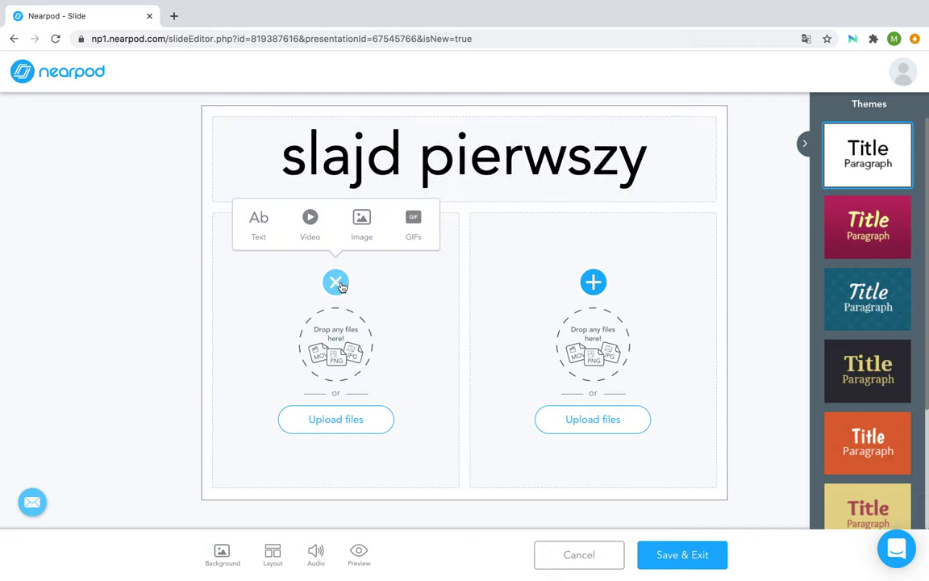
pyautogui.click(261, 235)
pyautogui.click(348, 470)
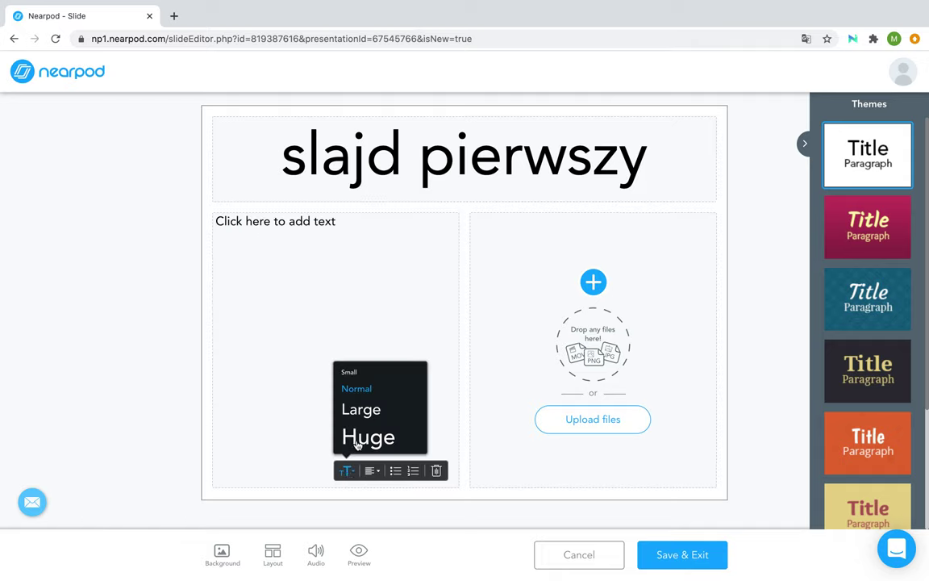
pyautogui.click(364, 436)
pyautogui.click(295, 272)
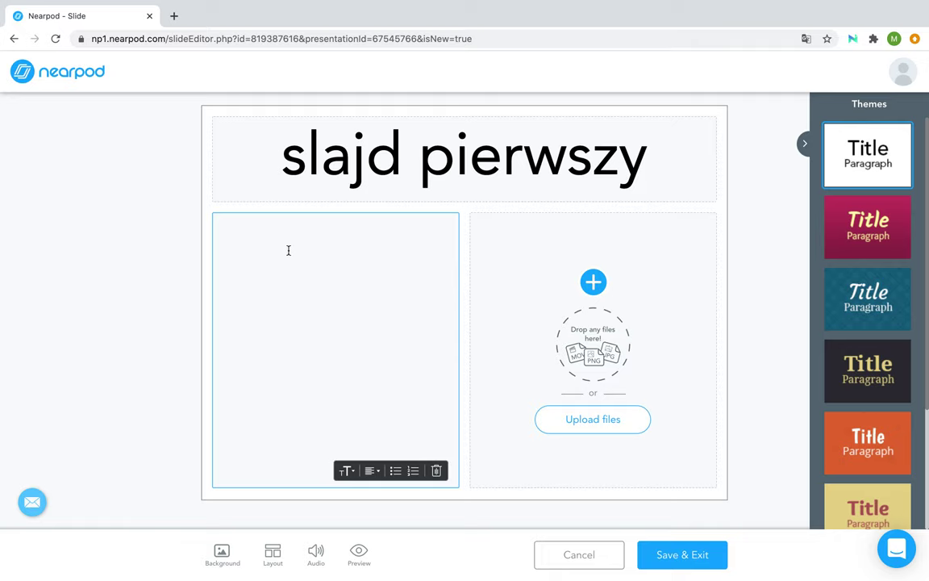
pyautogui.click(395, 470)
pyautogui.click(316, 244)
# Fill the bulleted list with five items: "temat lekcji", "cel", "zasoby", "aktywności" and "zadanie"
pyautogui.write('tem')
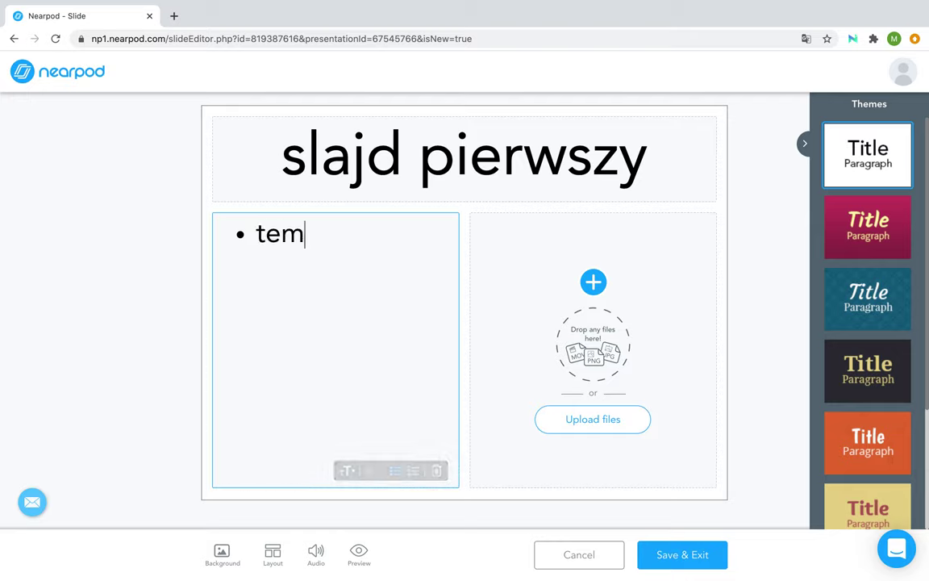
pyautogui.write('at lekcji')
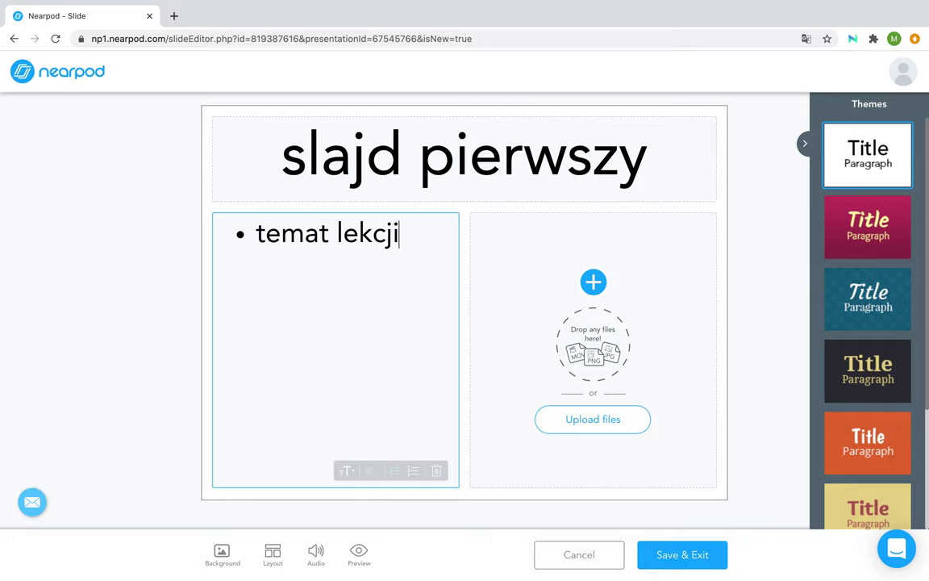
pyautogui.press('Return')
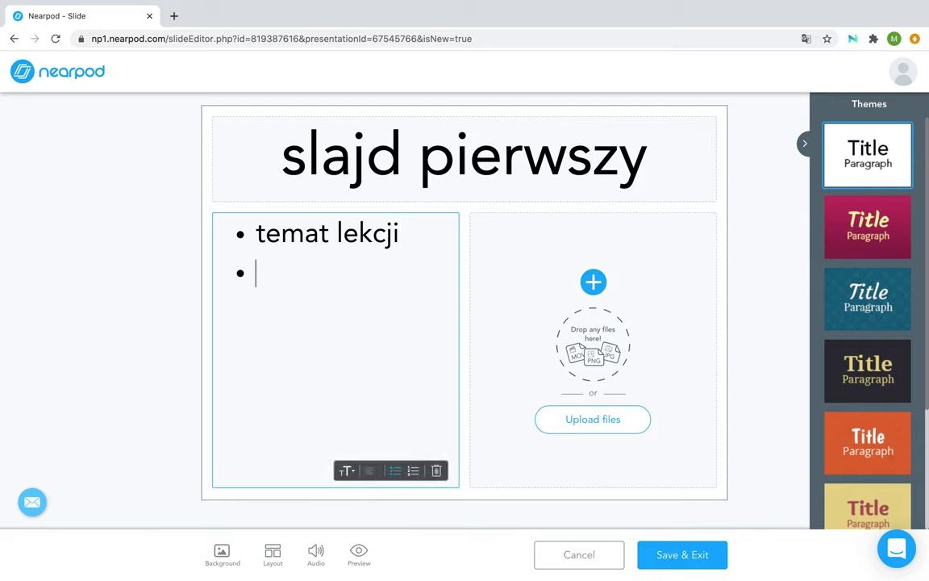
pyautogui.write('cel')
pyautogui.press('Return')
pyautogui.write('zasoby')
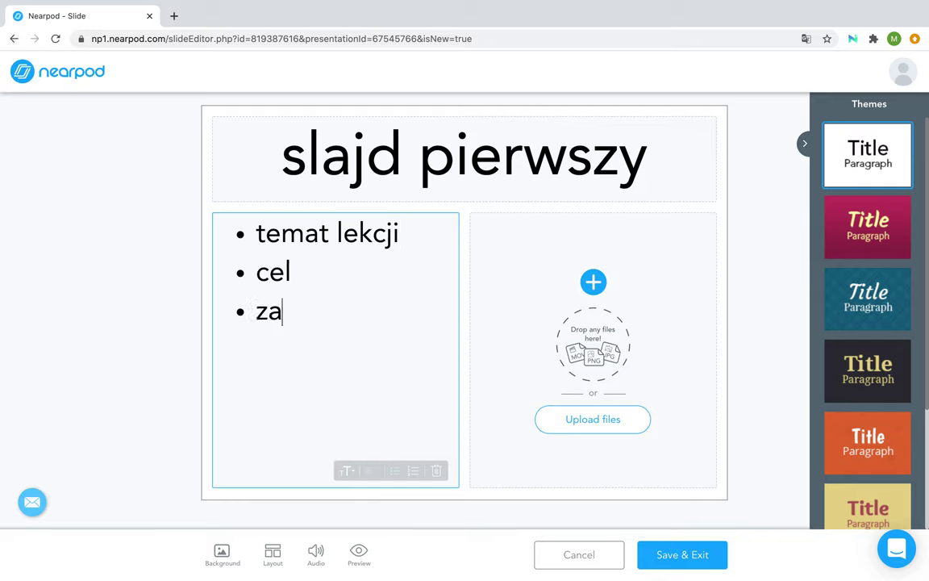
pyautogui.press('Return')
pyautogui.write('al')
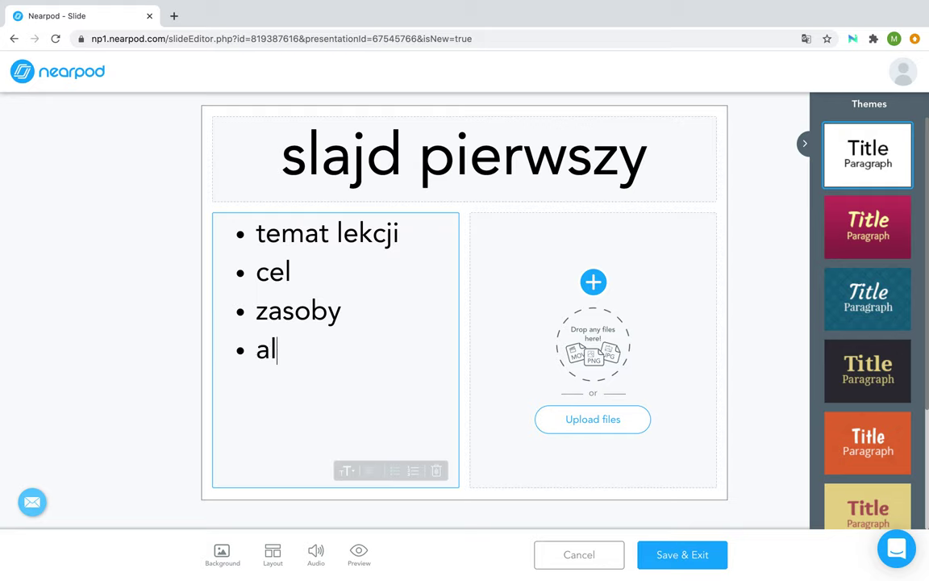
pyautogui.press('BackSpace')
pyautogui.write('ktywno')
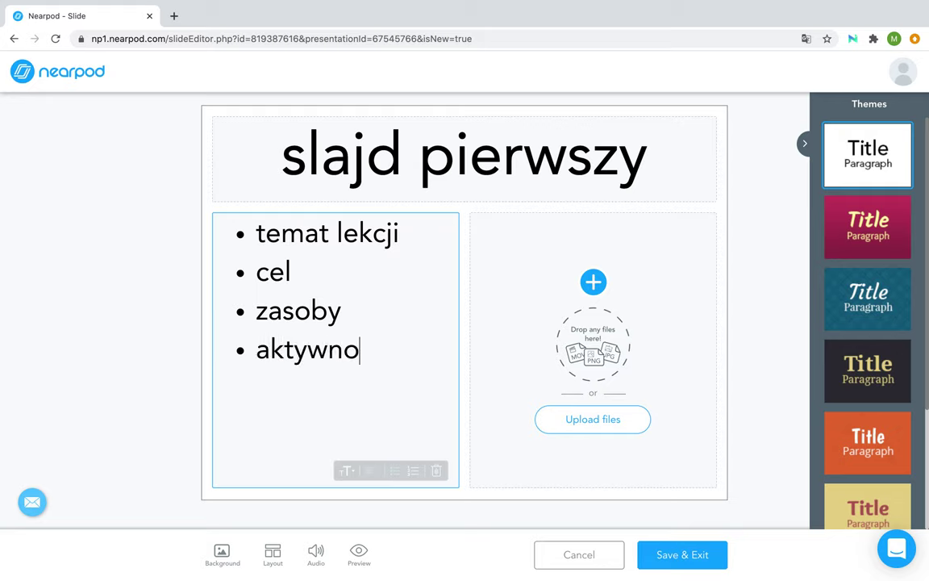
pyautogui.write('ci')
pyautogui.press('BackSpace')
pyautogui.press('BackSpace')
pyautogui.write('s')
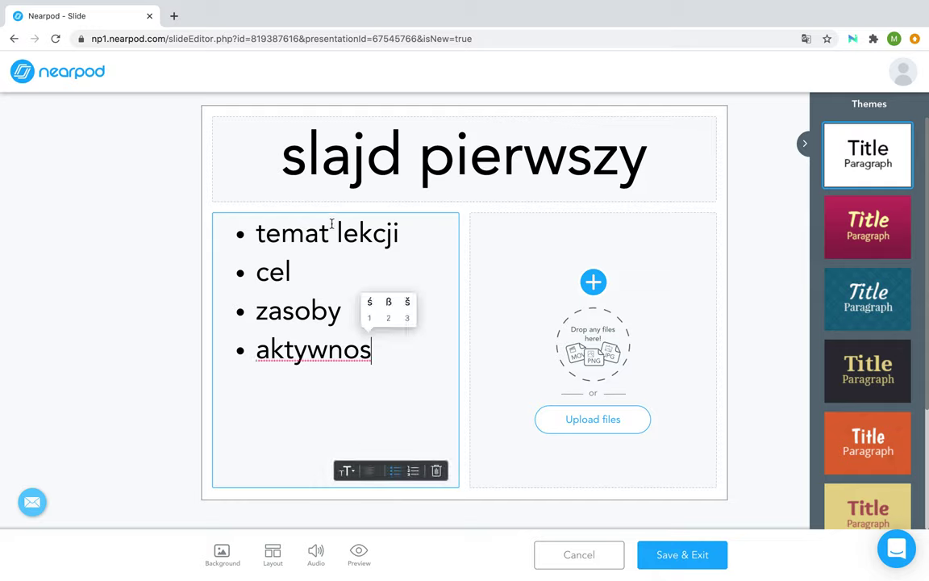
pyautogui.click(369, 301)
pyautogui.write('ci')
pyautogui.press('Return')
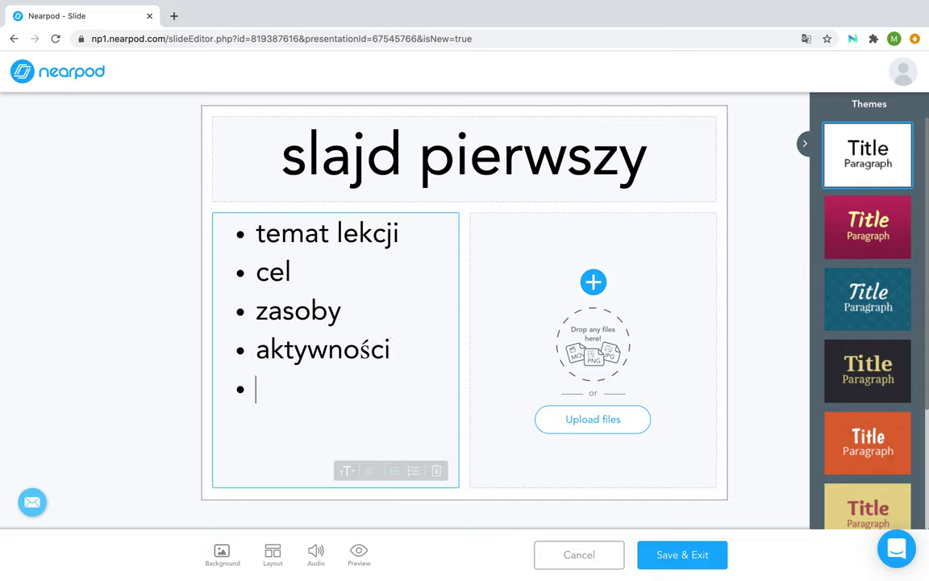
pyautogui.write('zadanie')
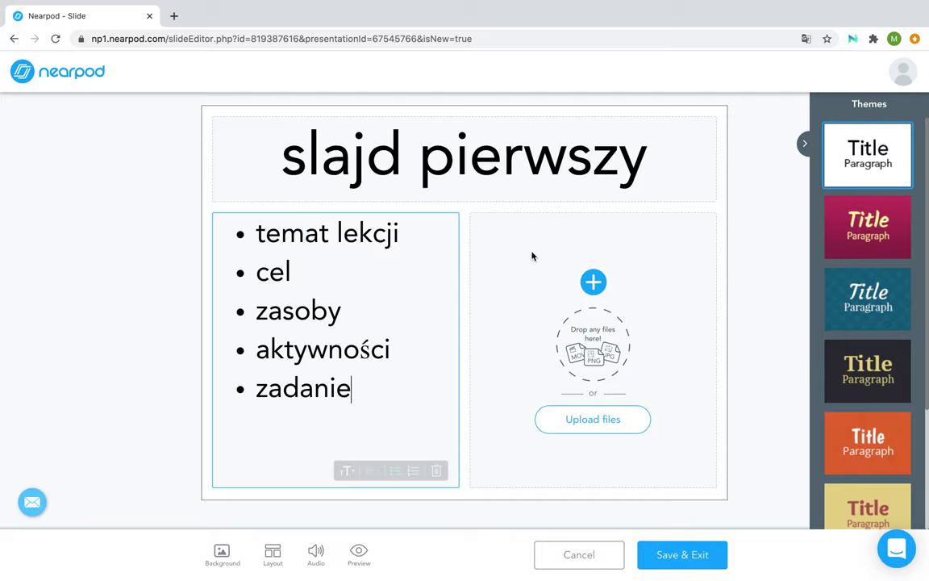
# Search animated GIFs for "work" and insert the "WFH BB" dog GIF into the slide's right placeholder
pyautogui.click(585, 285)
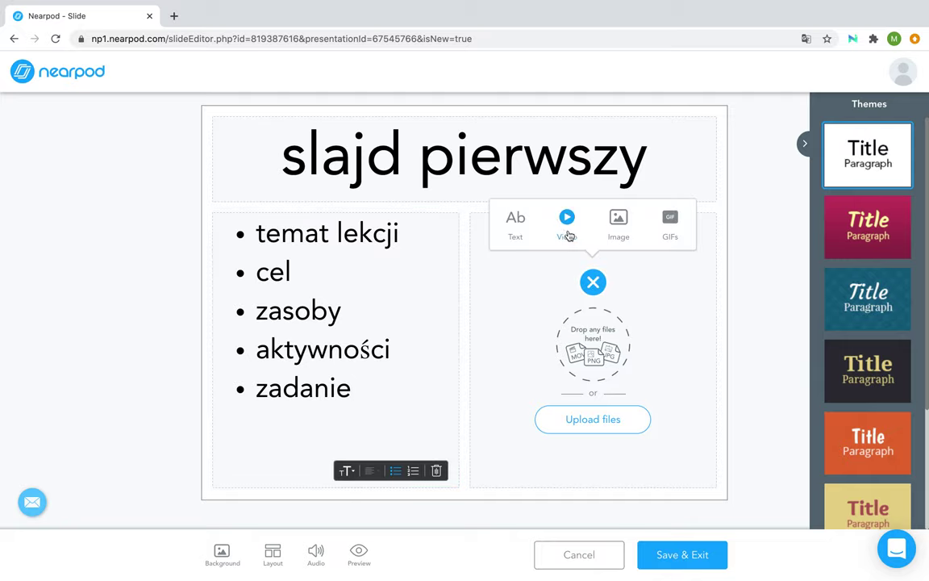
pyautogui.click(667, 224)
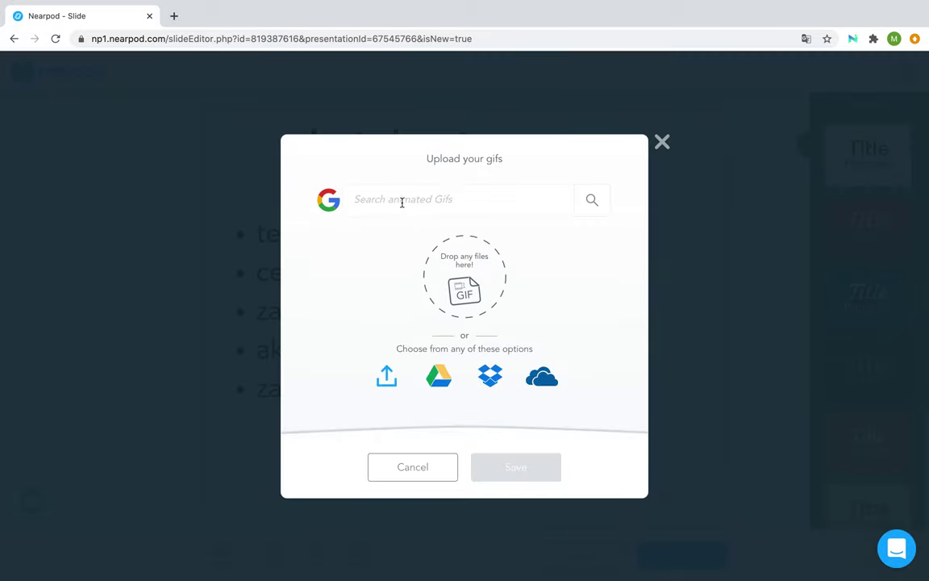
pyautogui.click(484, 200)
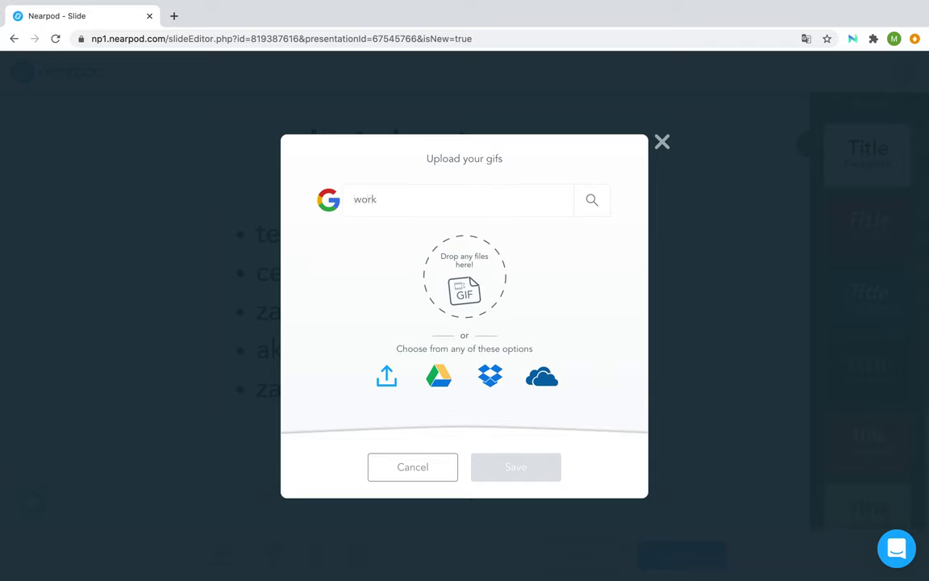
pyautogui.write('work')
pyautogui.press('Return')
pyautogui.scroll(-3, 514, 341)
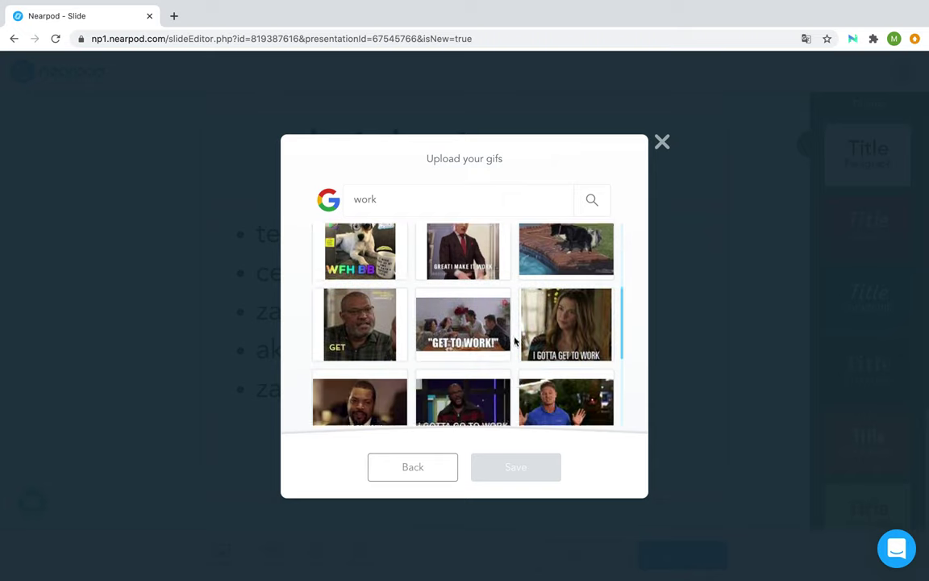
pyautogui.scroll(-5, 515, 341)
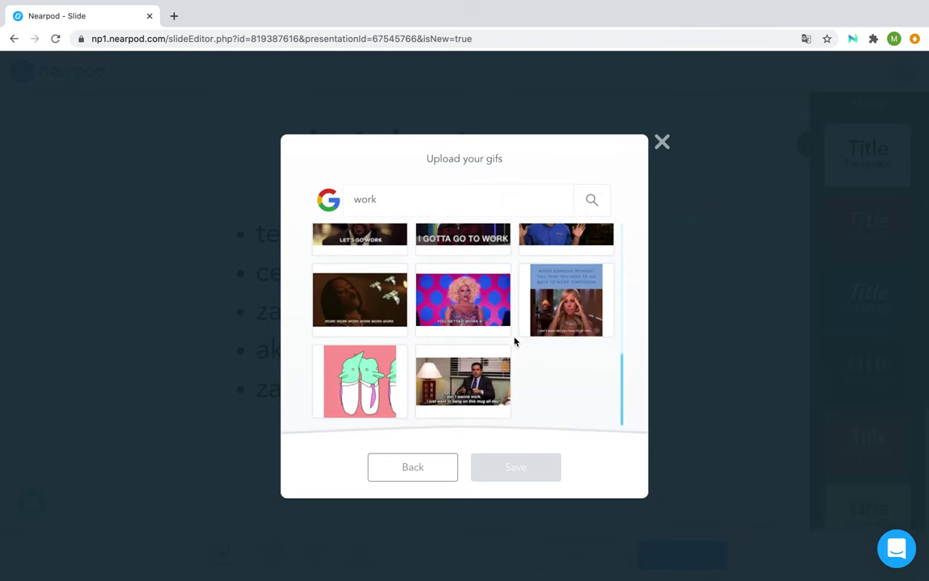
pyautogui.scroll(3, 514, 342)
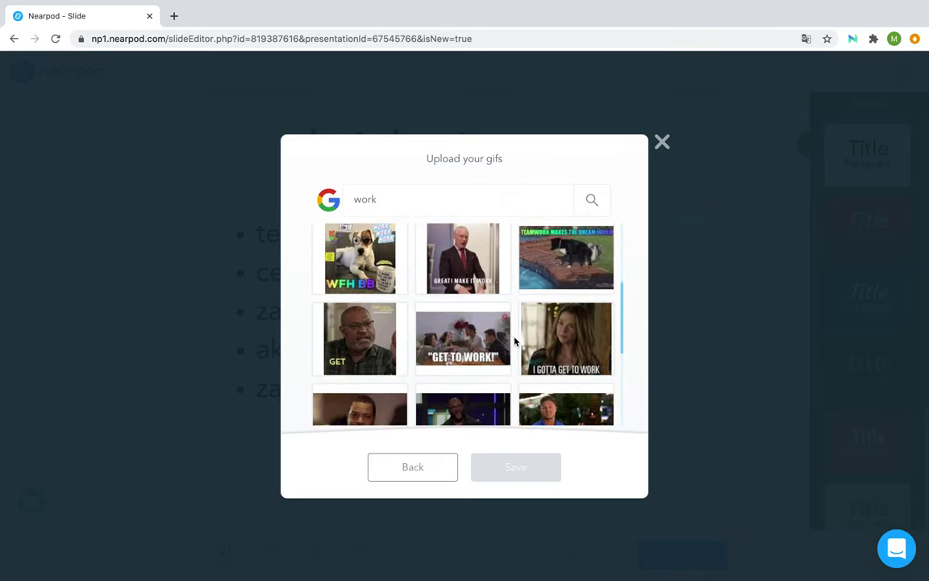
pyautogui.scroll(2, 472, 332)
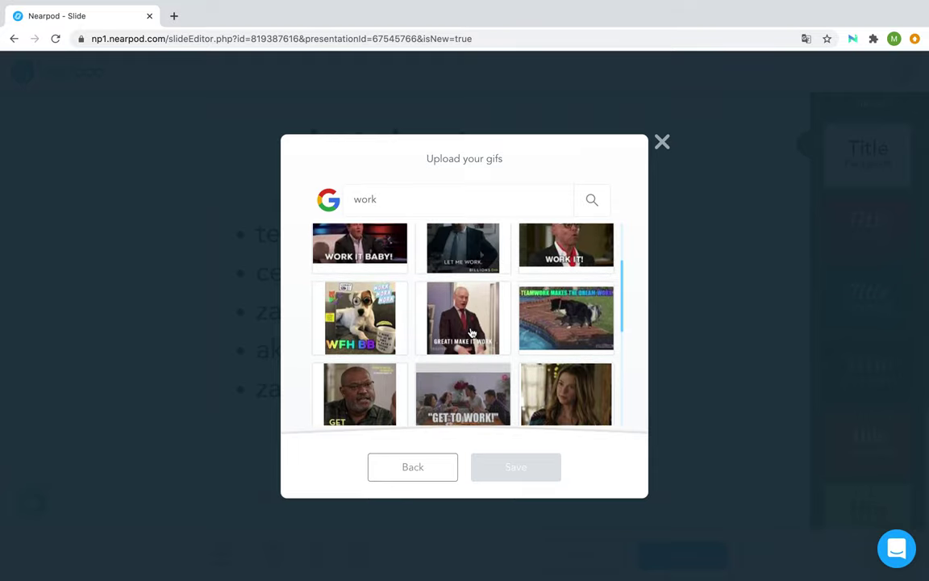
pyautogui.click(360, 325)
pyautogui.click(524, 472)
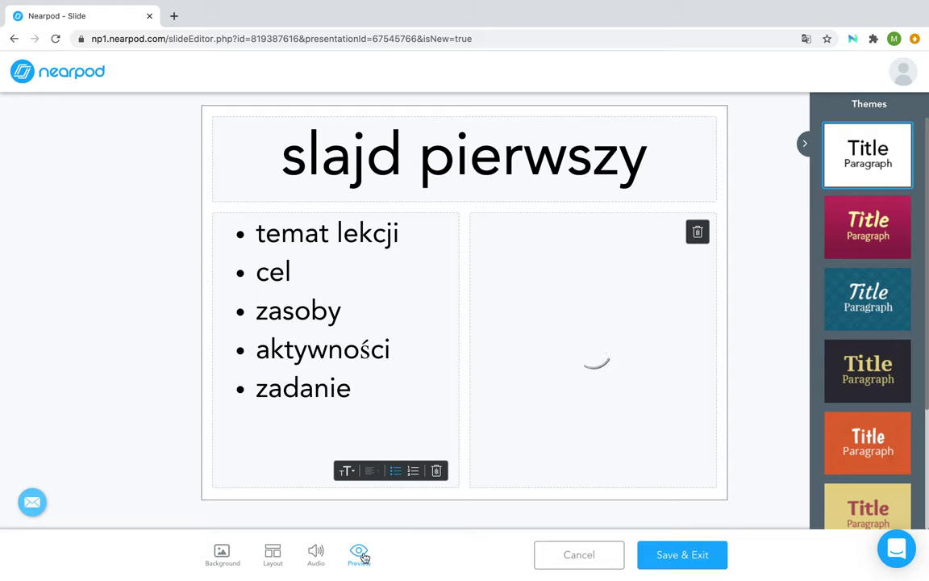
# Check the slide's audio options without adding any audio
pyautogui.click(320, 556)
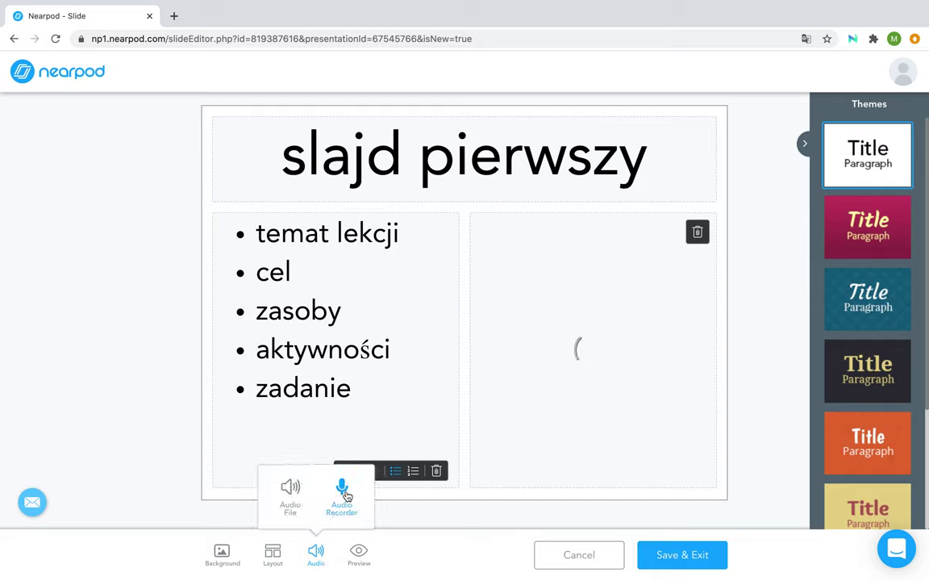
pyautogui.click(409, 528)
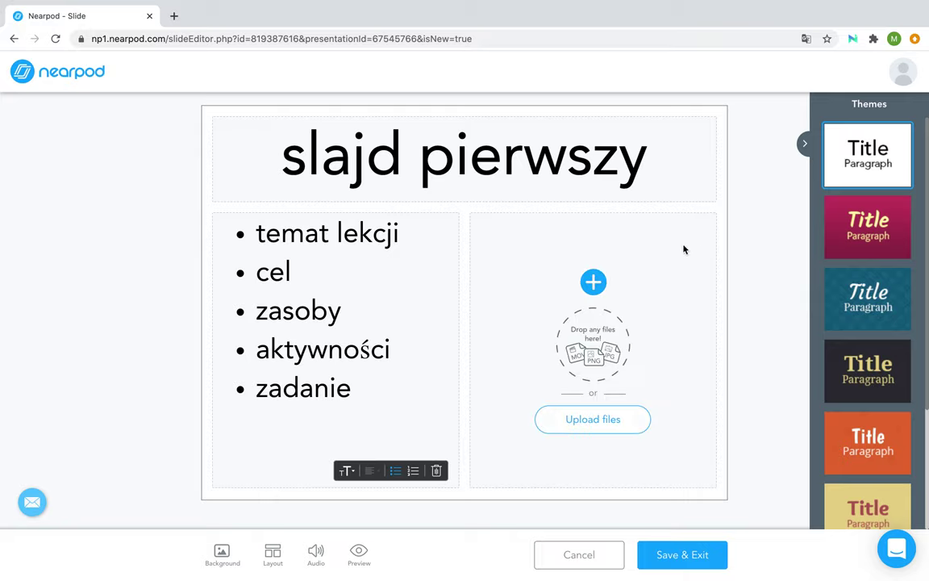
# Search animated GIFs for "kot" for the slide's right placeholder and browse the results
pyautogui.click(593, 279)
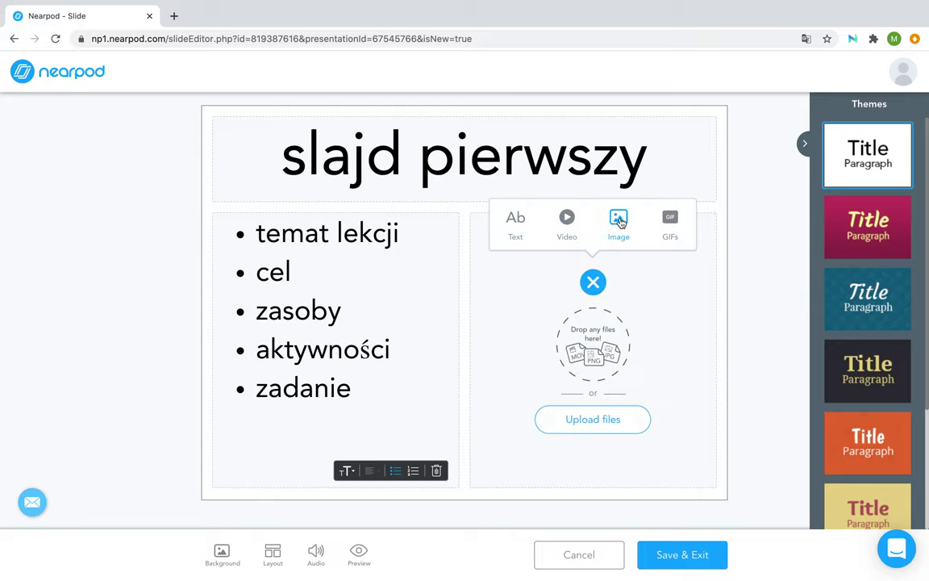
pyautogui.click(669, 219)
pyautogui.click(418, 202)
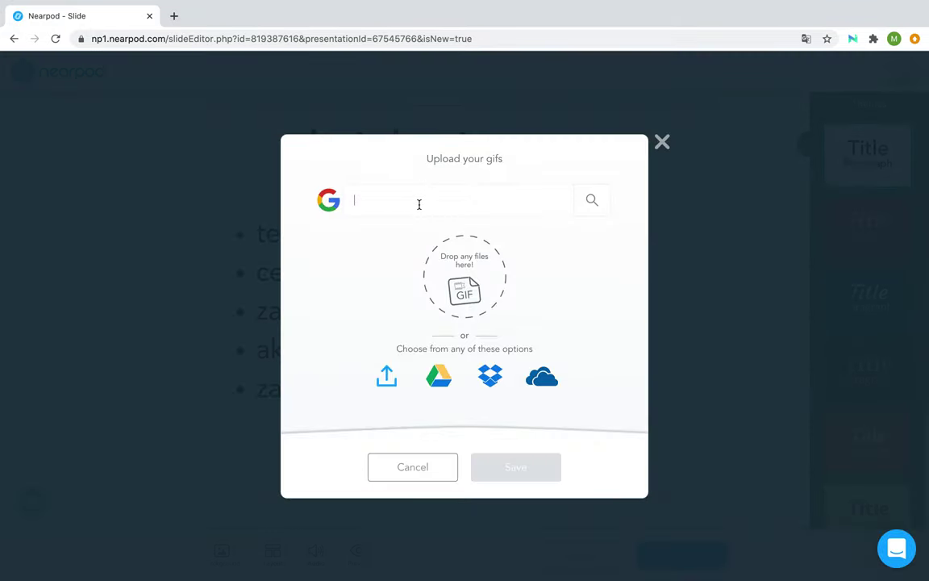
pyautogui.press('Return')
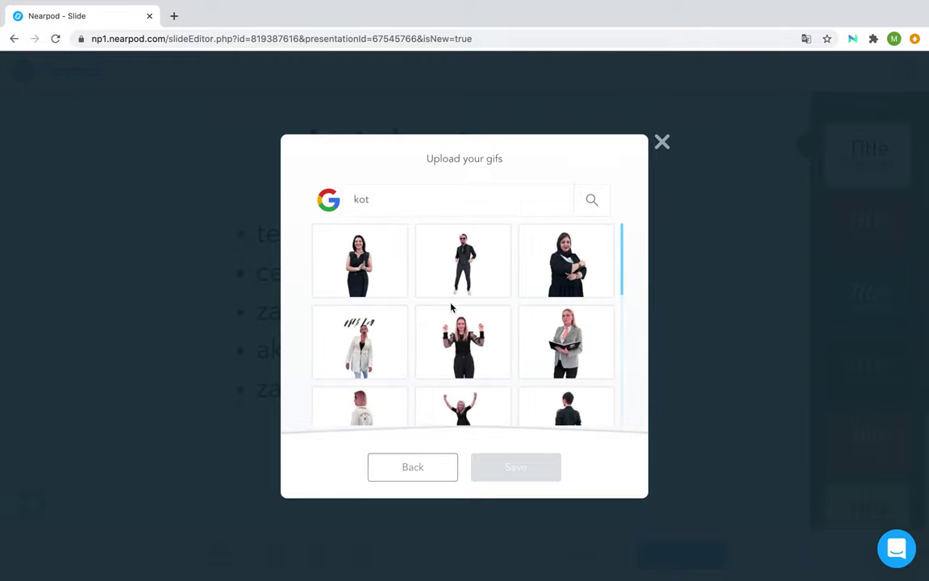
pyautogui.scroll(-10, 452, 306)
pyautogui.scroll(5, 455, 308)
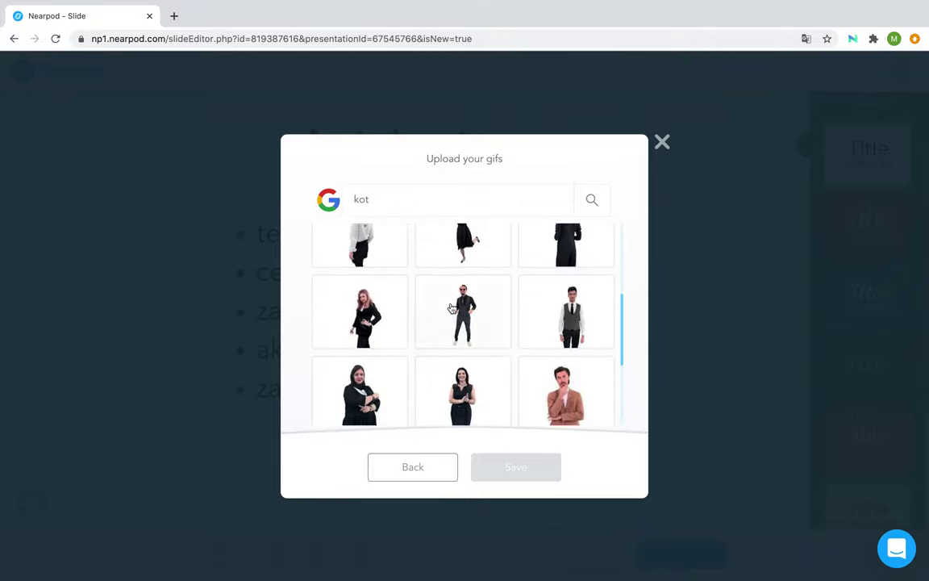
pyautogui.scroll(5, 442, 279)
# Try to insert the GIF of the open-mouthed cat from a search for "cat" into the right placeholder
pyautogui.moveTo(424, 196); pyautogui.dragTo(331, 199)
pyautogui.write('c')
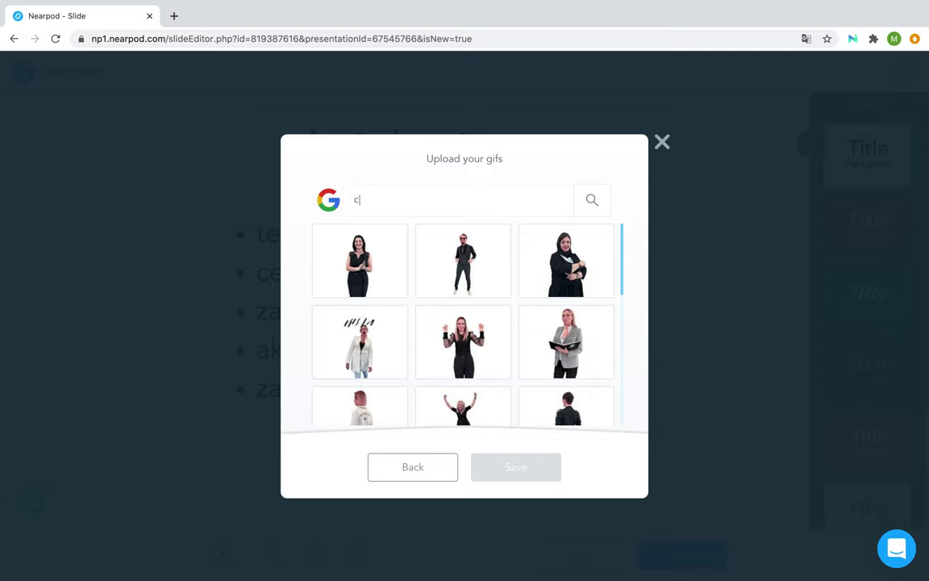
pyautogui.write('at')
pyautogui.press('Return')
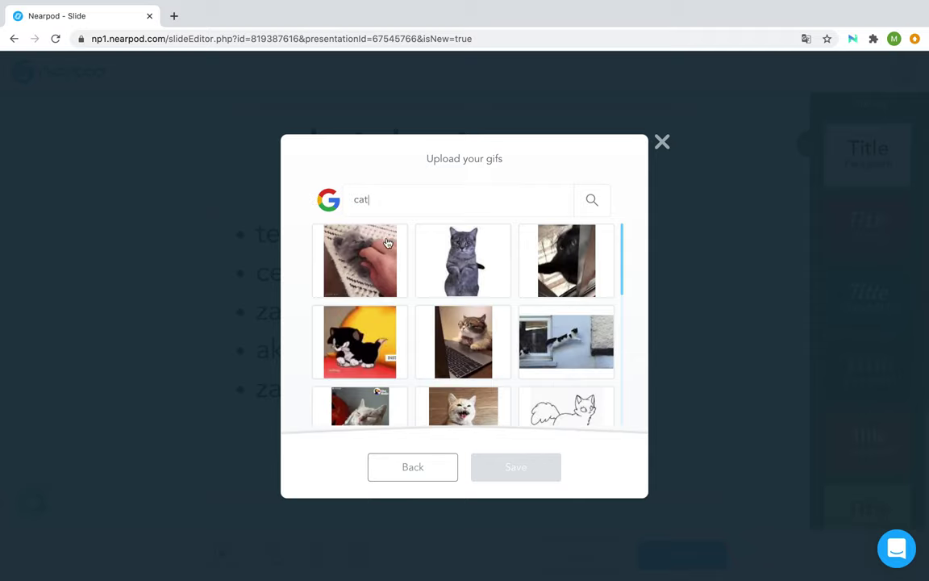
pyautogui.scroll(-2, 471, 346)
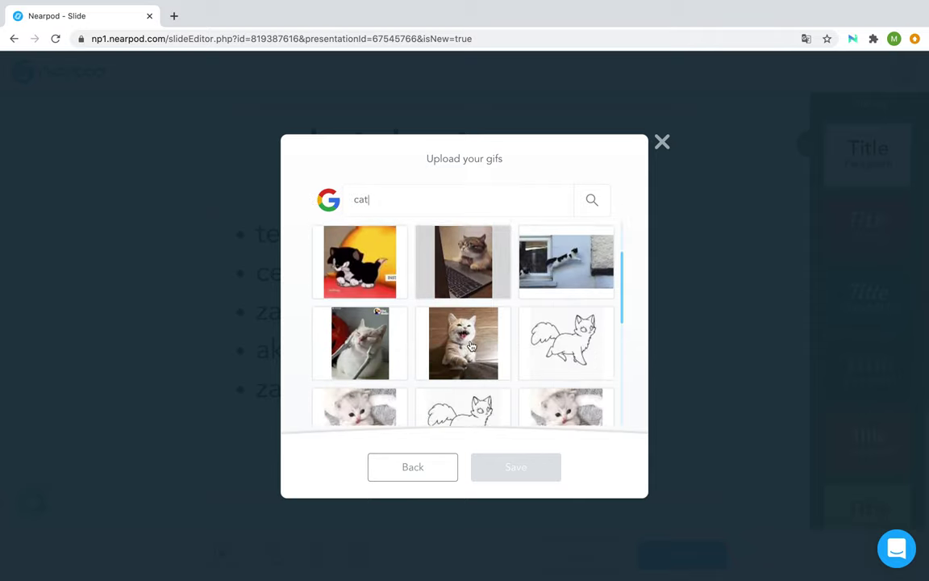
pyautogui.click(471, 342)
pyautogui.click(498, 466)
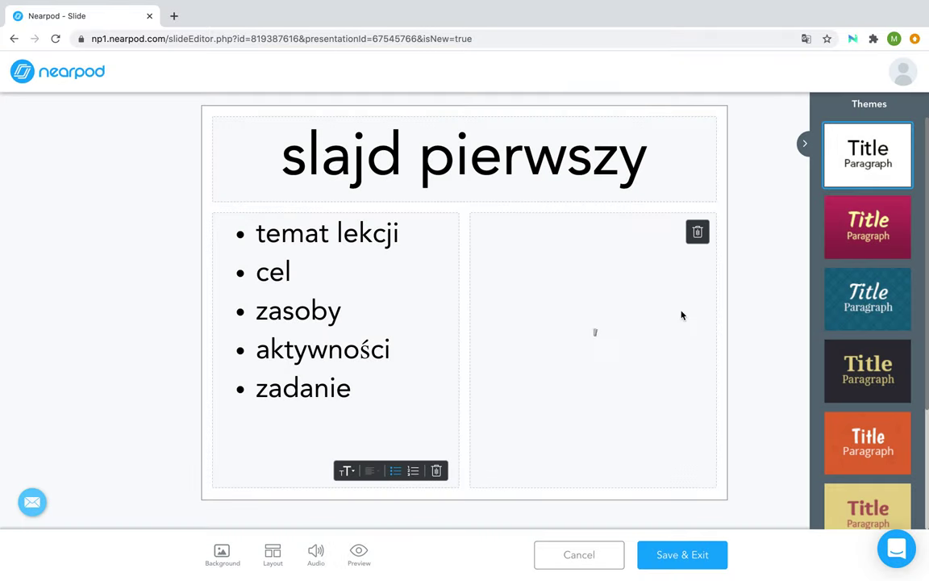
# Save the slide to the lesson and reopen it for editing
pyautogui.moveTo(715, 18)
pyautogui.click(670, 565)
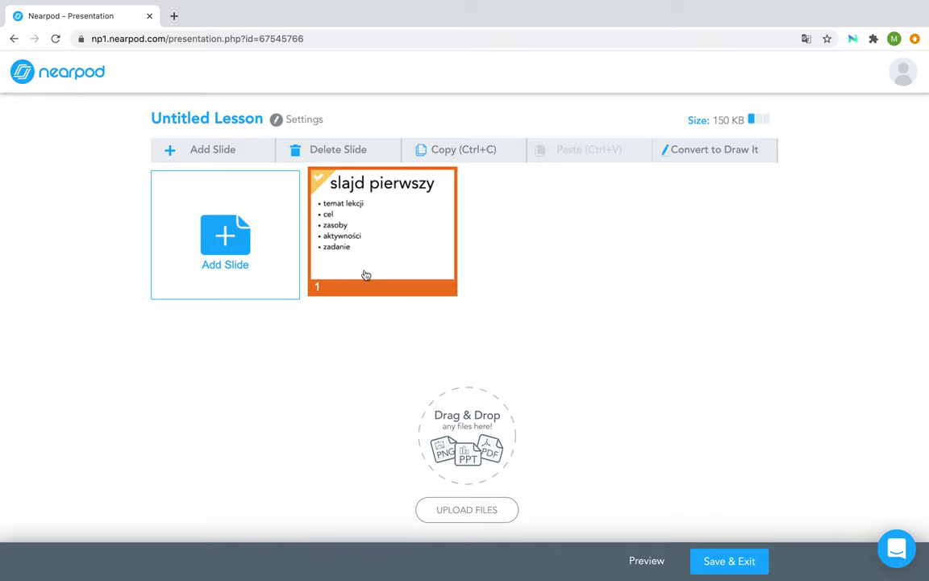
pyautogui.click(413, 230)
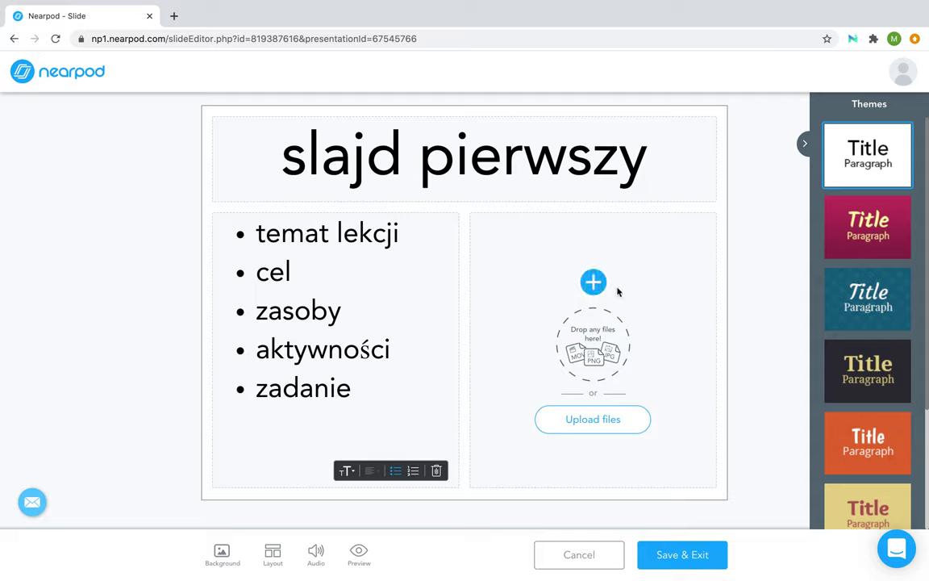
# Search images for "work" and insert the "WORK FROM HOME" notepad photo into the slide's right placeholder
pyautogui.click(596, 286)
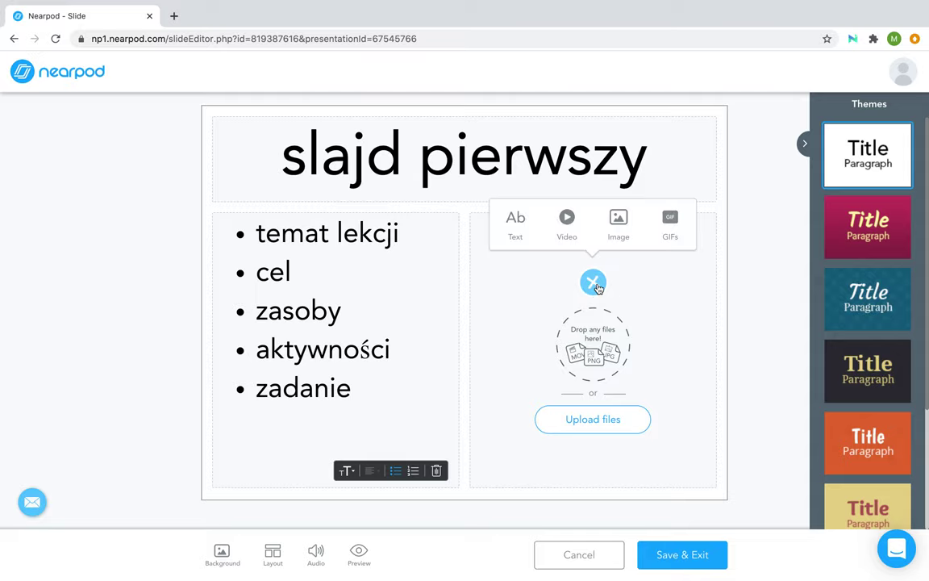
pyautogui.click(615, 223)
pyautogui.click(468, 192)
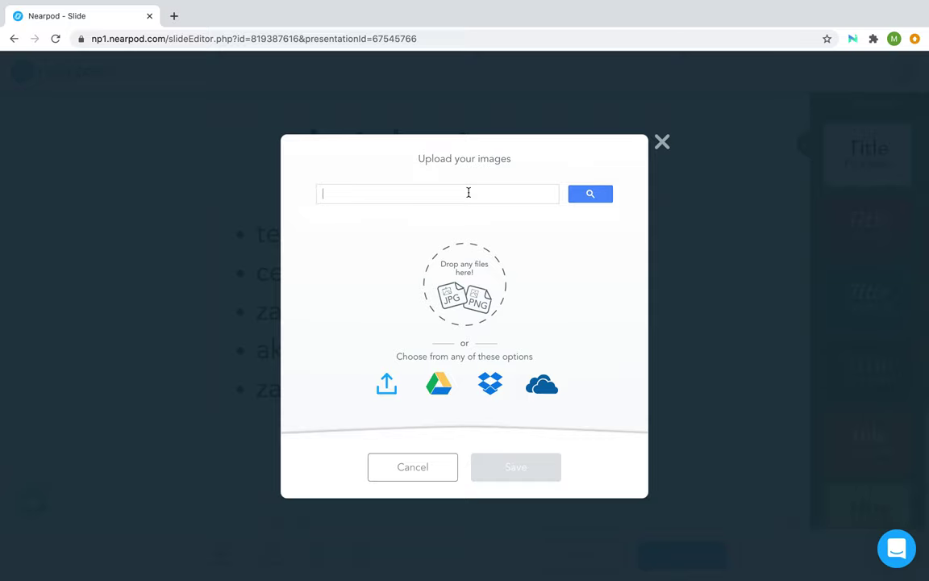
pyautogui.write('work')
pyautogui.press('Return')
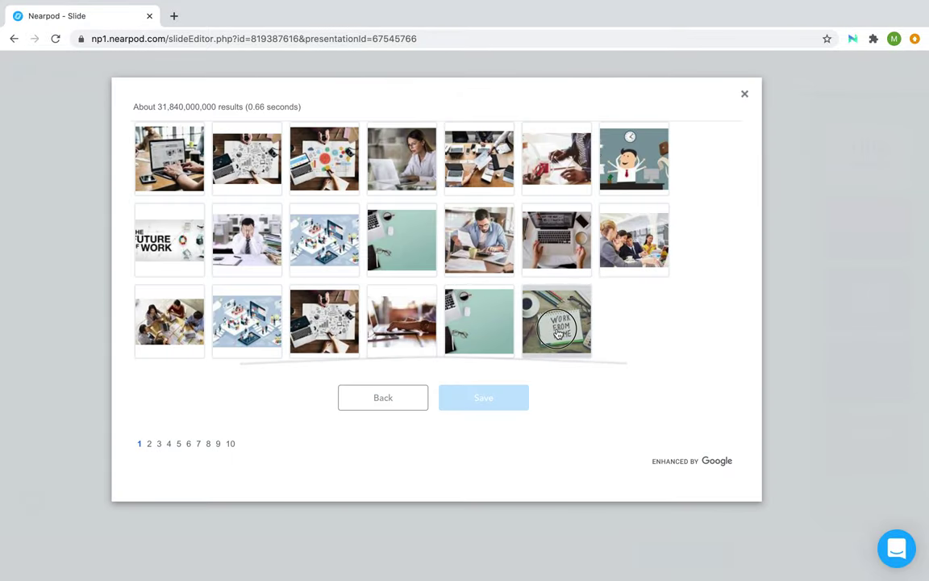
pyautogui.click(556, 333)
pyautogui.click(495, 400)
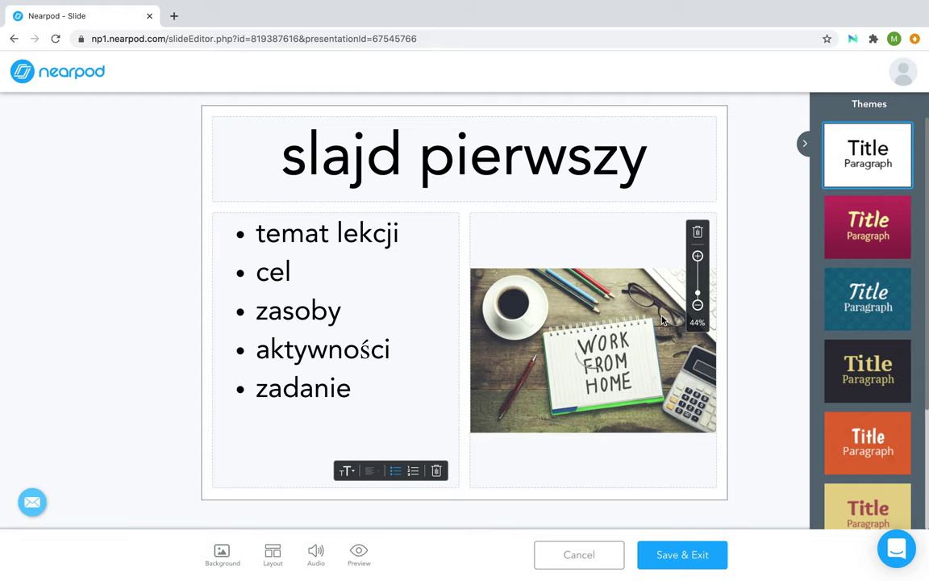
# Enlarge the inserted photo to 75%, save the slide and dismiss the translation prompt
pyautogui.click(698, 255)
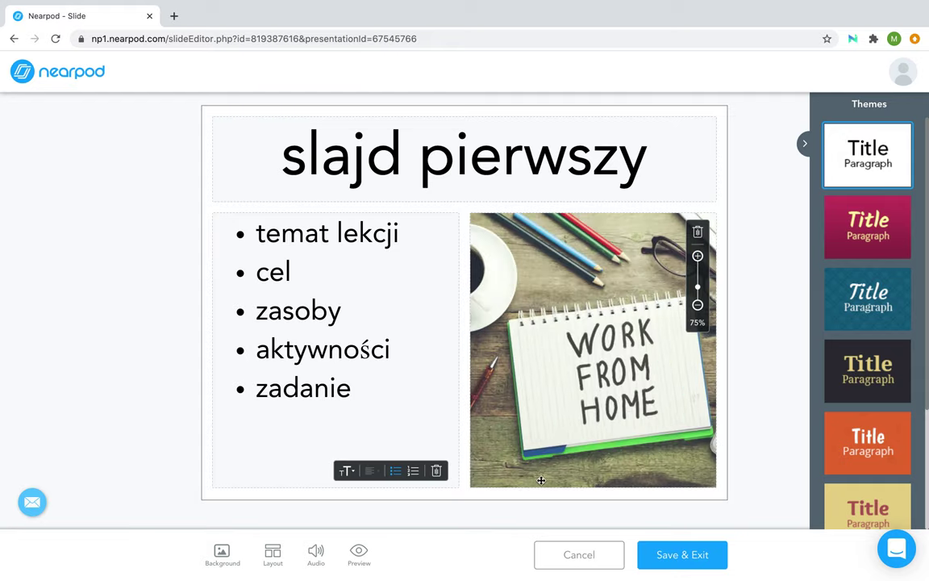
pyautogui.click(686, 556)
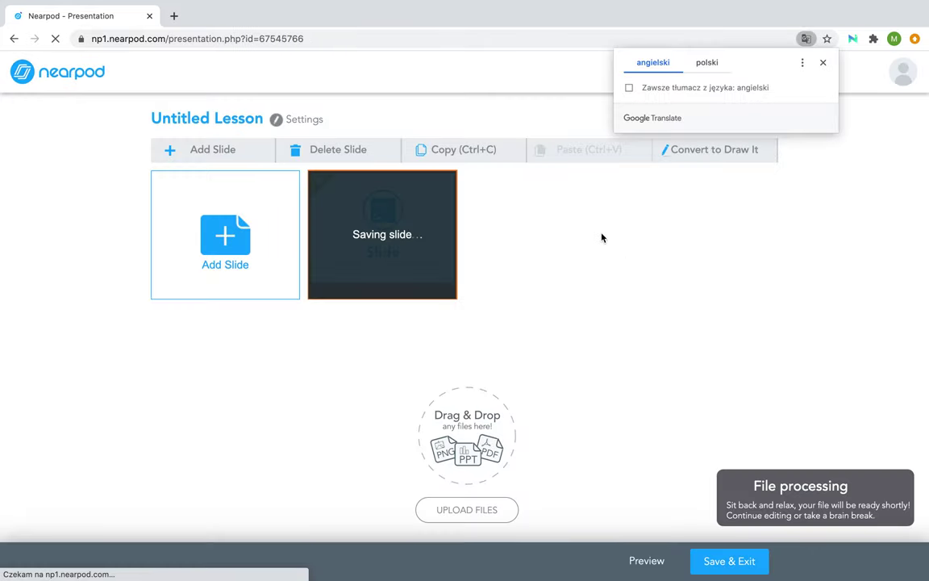
pyautogui.click(822, 62)
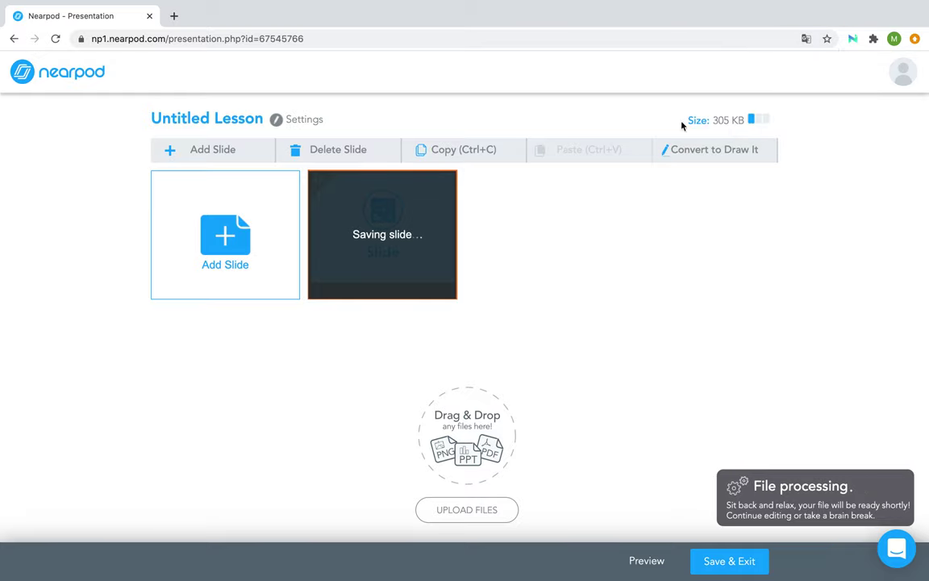
# Add an Open-Ended Question activity with the text "Napisz co dzisiaj ciekawego się wydarzyło."
pyautogui.click(232, 251)
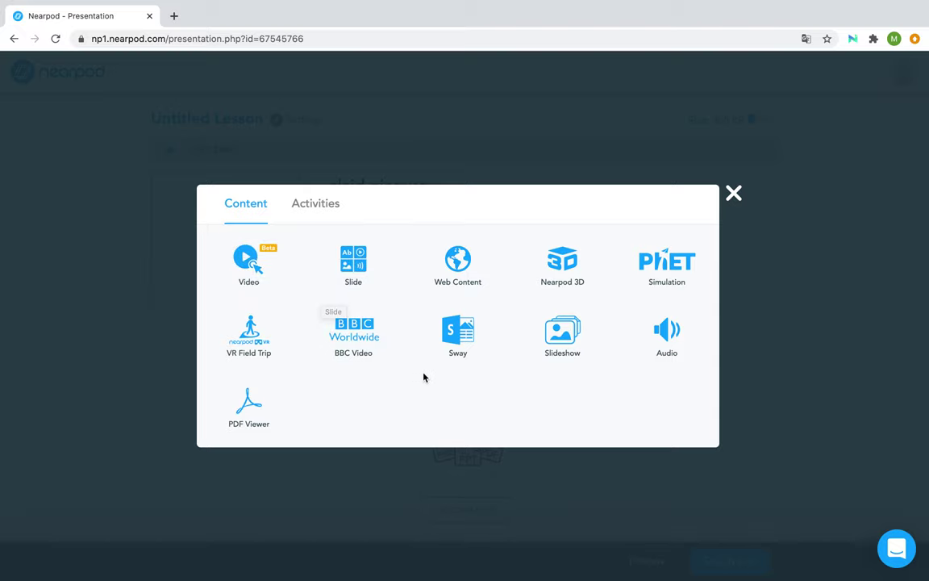
pyautogui.click(311, 205)
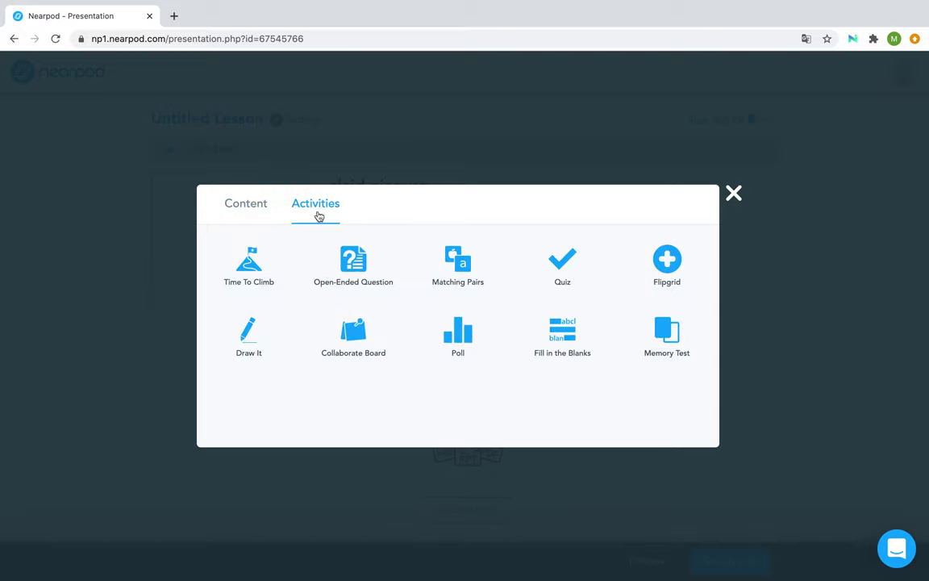
pyautogui.click(367, 267)
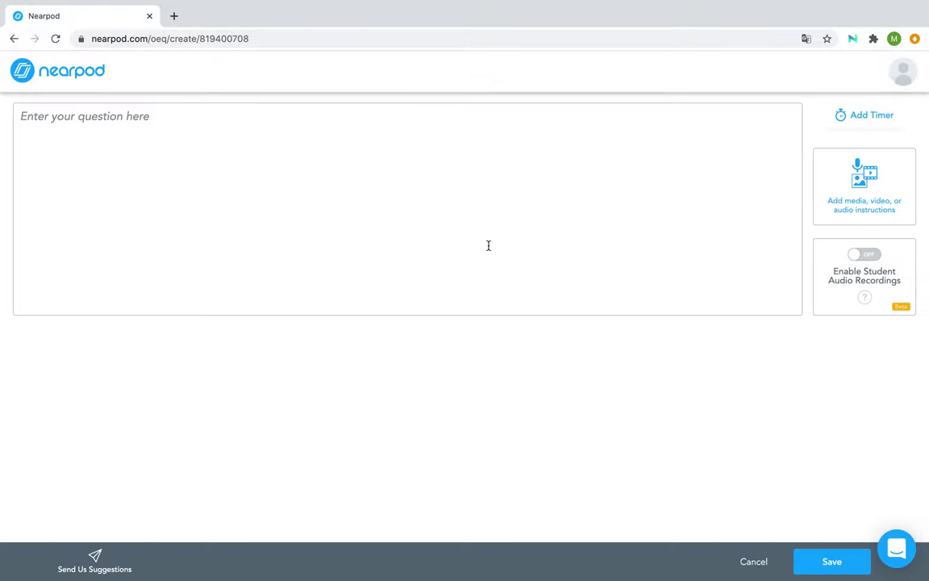
pyautogui.click(180, 133)
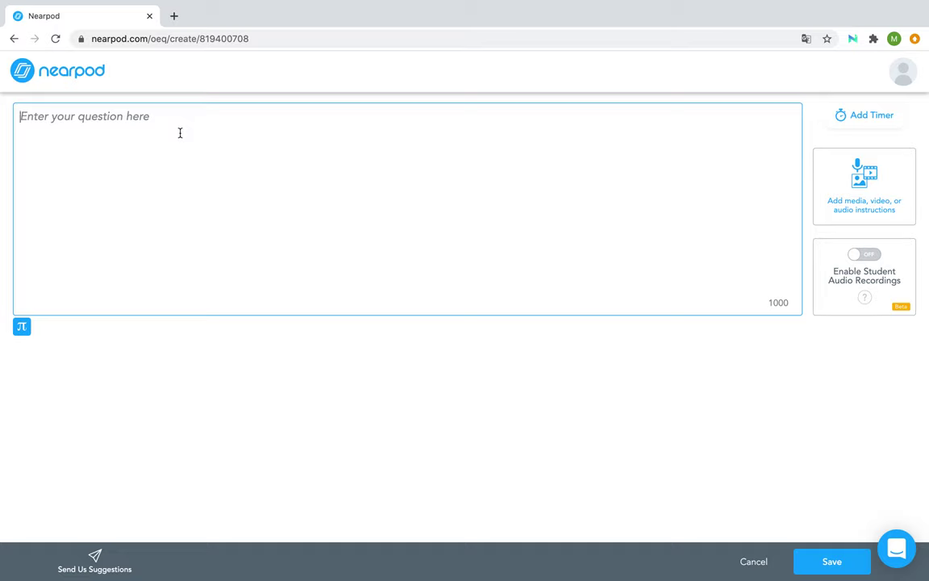
pyautogui.write('Napisz c')
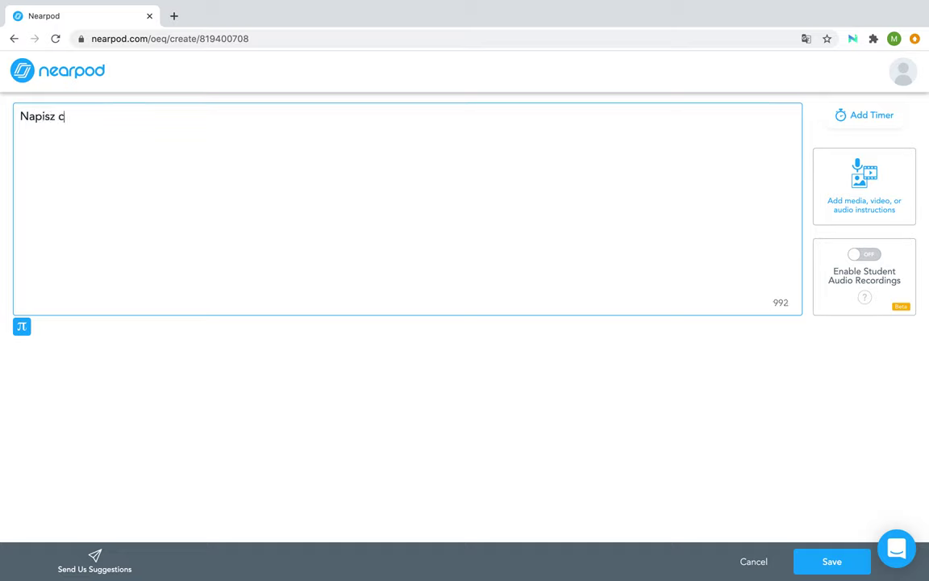
pyautogui.write('o dzisiaj ciekawego się wydarzyło.')
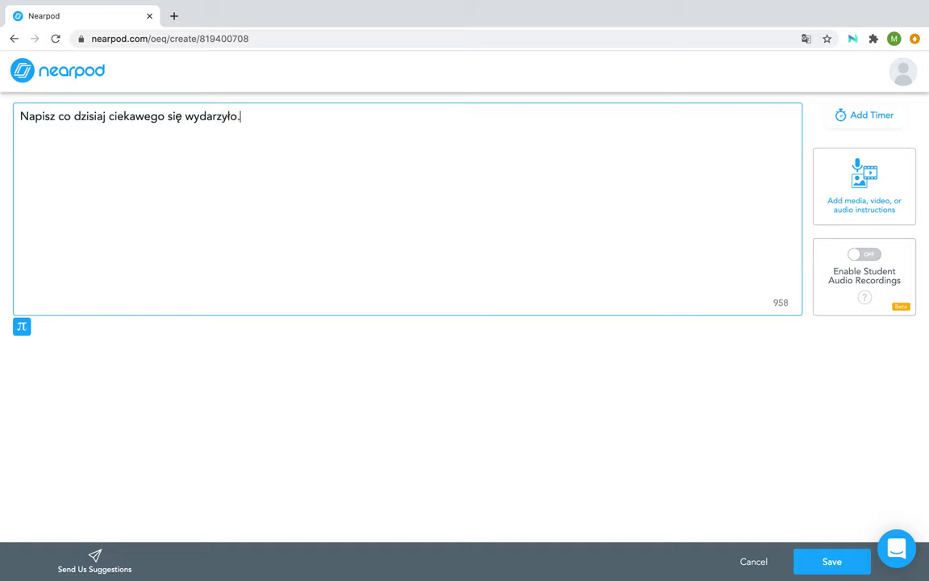
# Look through the math symbol sets available for the question text without inserting a symbol
pyautogui.click(23, 328)
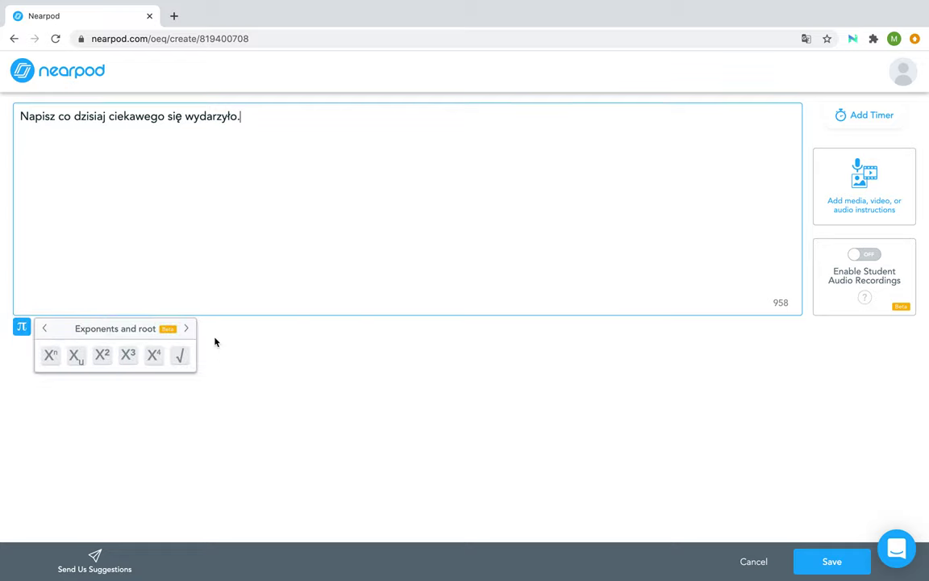
pyautogui.click(187, 329)
pyautogui.click(186, 328)
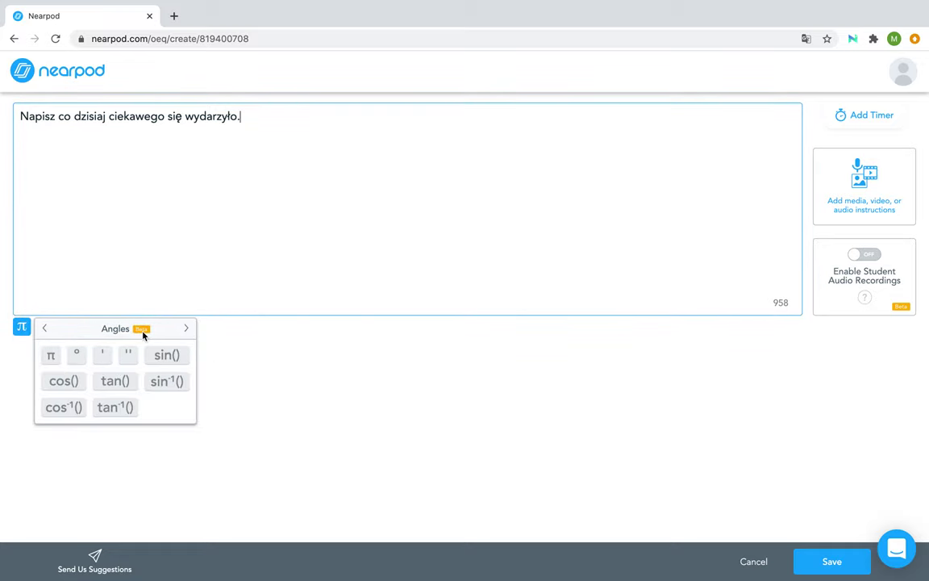
pyautogui.click(326, 370)
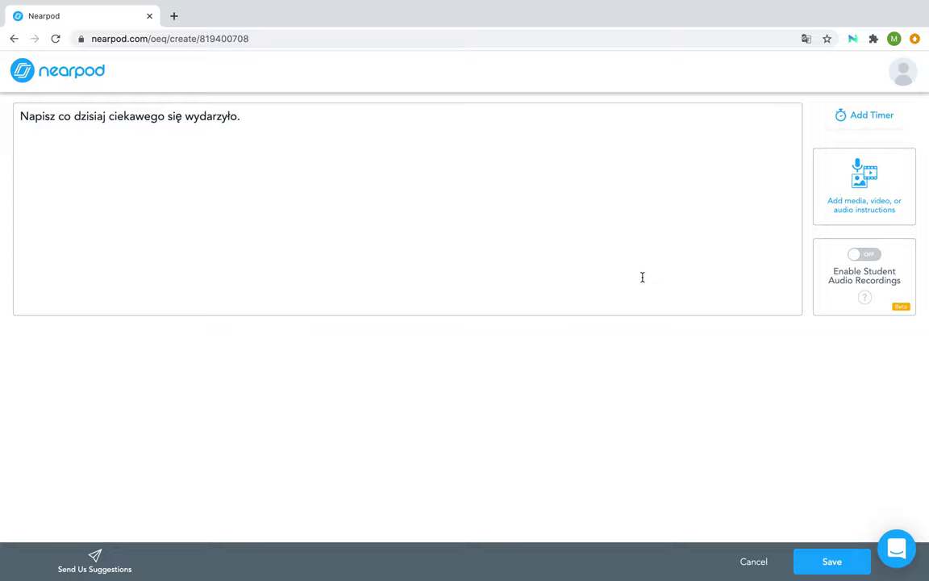
# Add a 01:00 activity timer to the question and remove it again
pyautogui.click(865, 114)
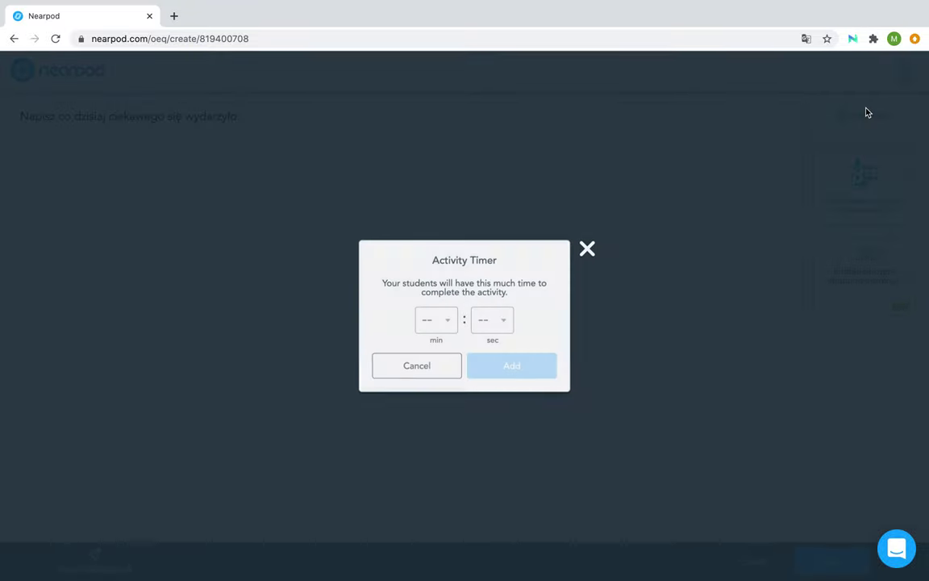
pyautogui.click(452, 320)
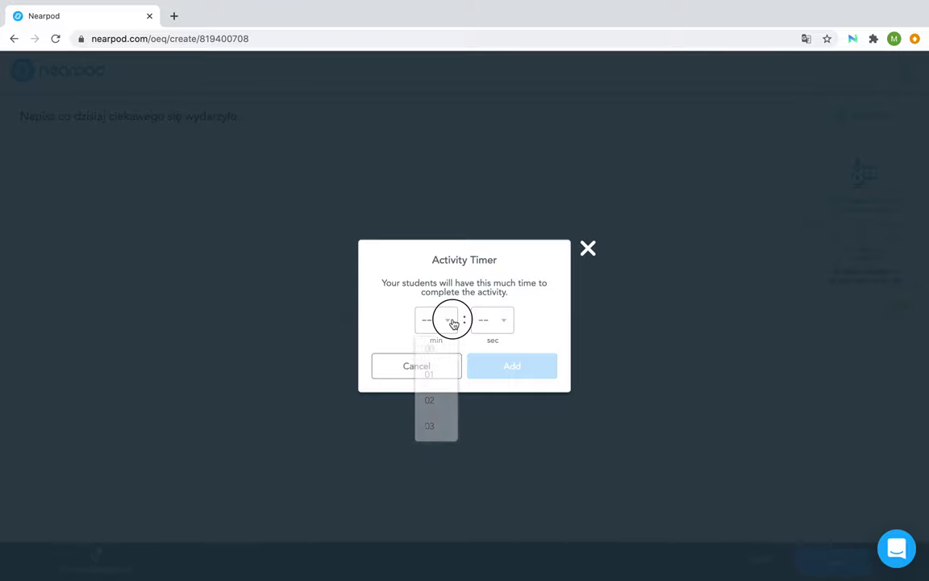
pyautogui.click(443, 379)
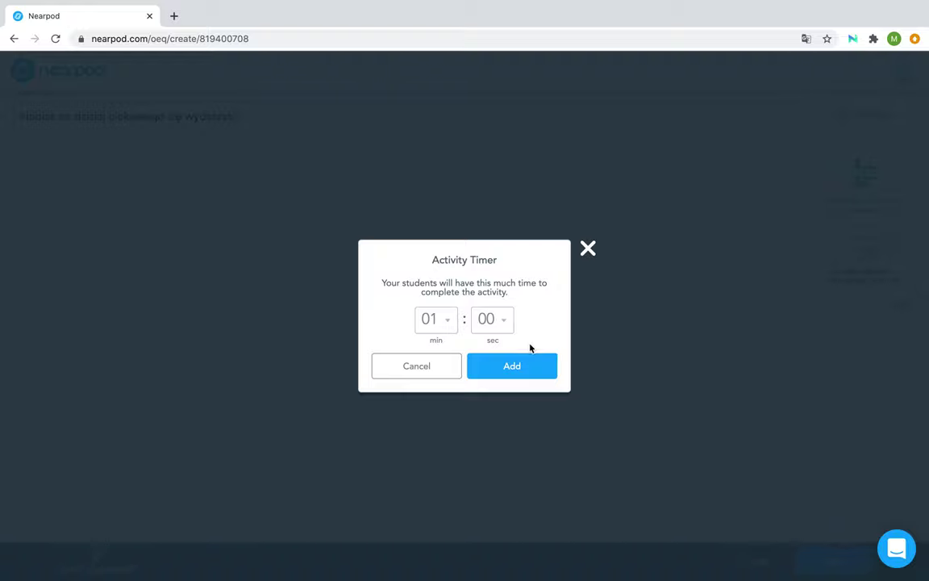
pyautogui.click(525, 369)
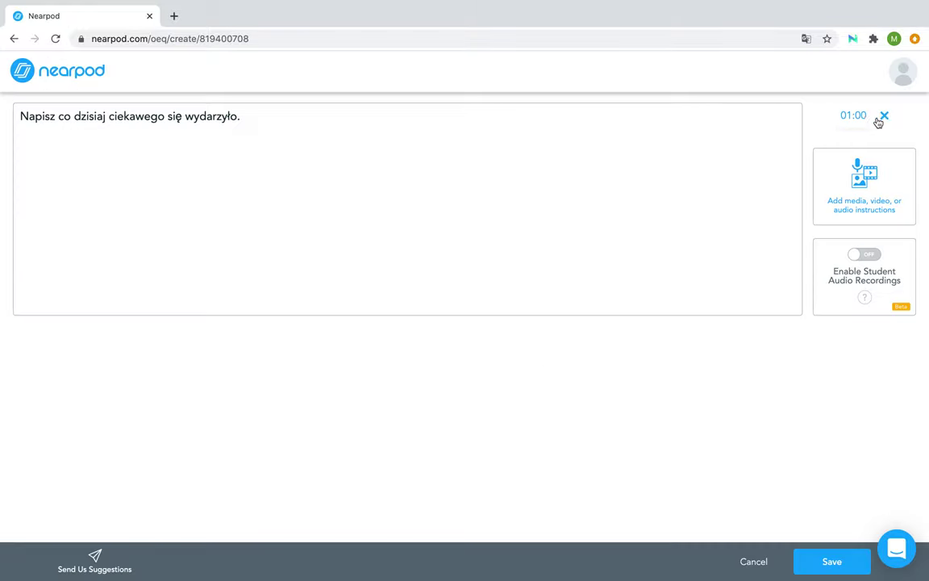
pyautogui.click(885, 118)
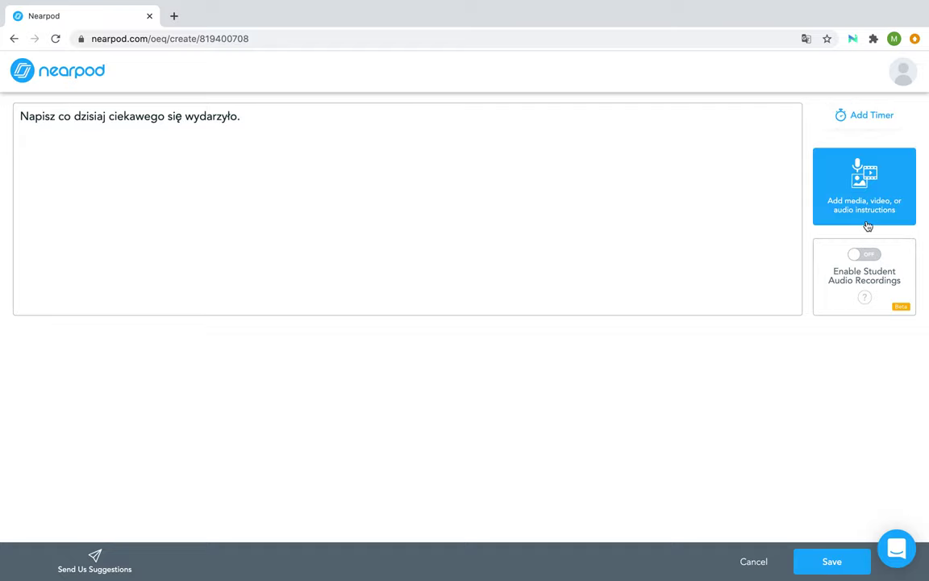
# Check which media types can be attached to the question without choosing one
pyautogui.click(870, 181)
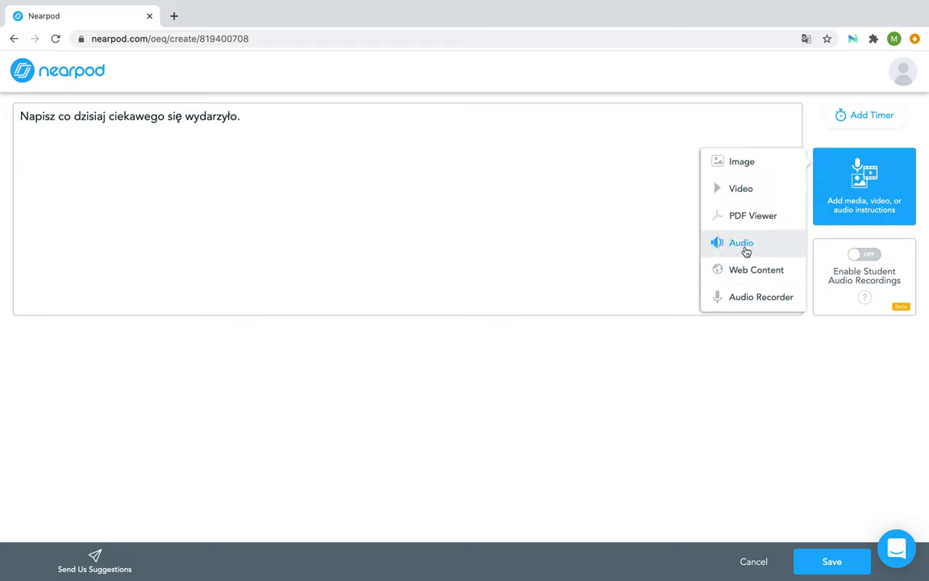
pyautogui.click(663, 249)
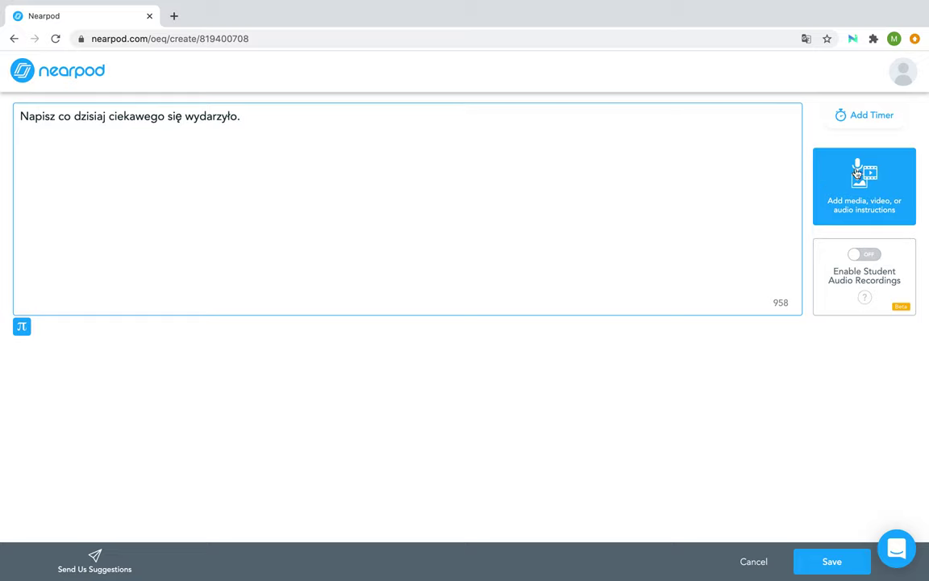
# Enable student audio recordings for the open-ended question and save the activity
pyautogui.click(868, 256)
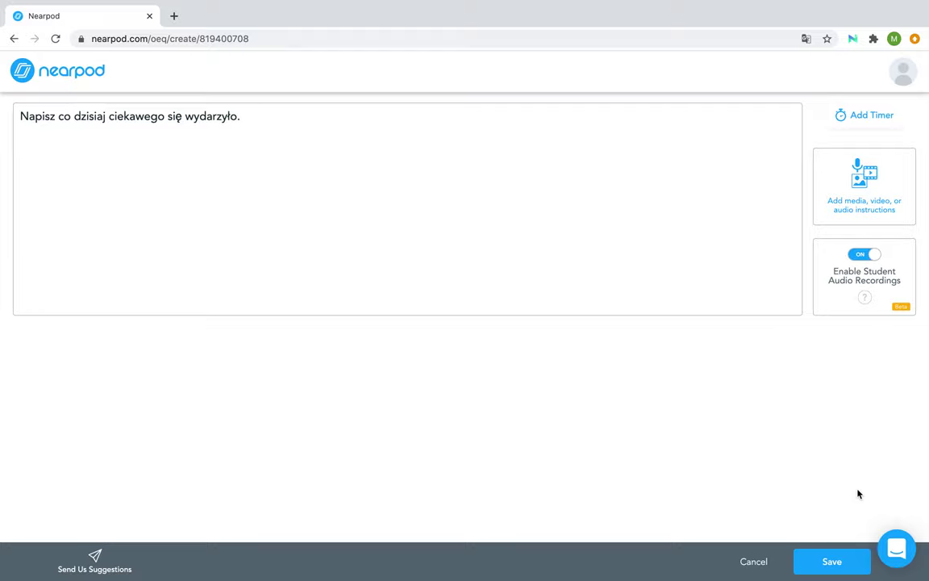
pyautogui.click(834, 563)
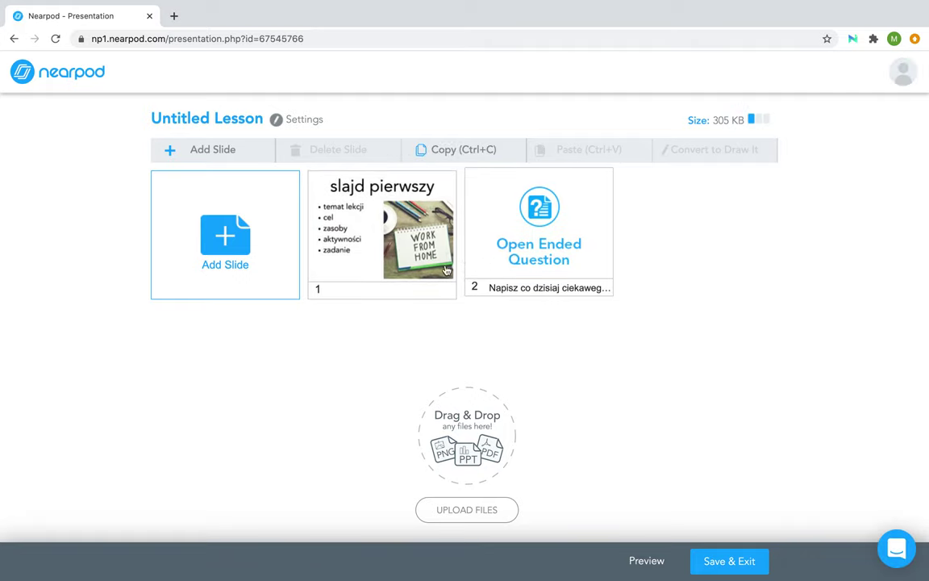
# Add a Draw It activity to the lesson with the instructions "wypełnij kartę pracy"
pyautogui.click(224, 238)
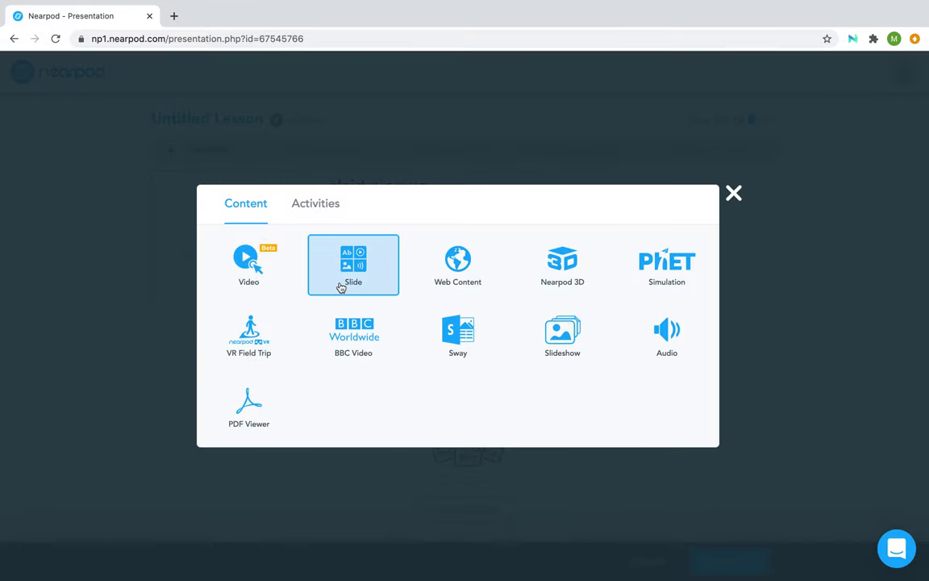
pyautogui.click(316, 207)
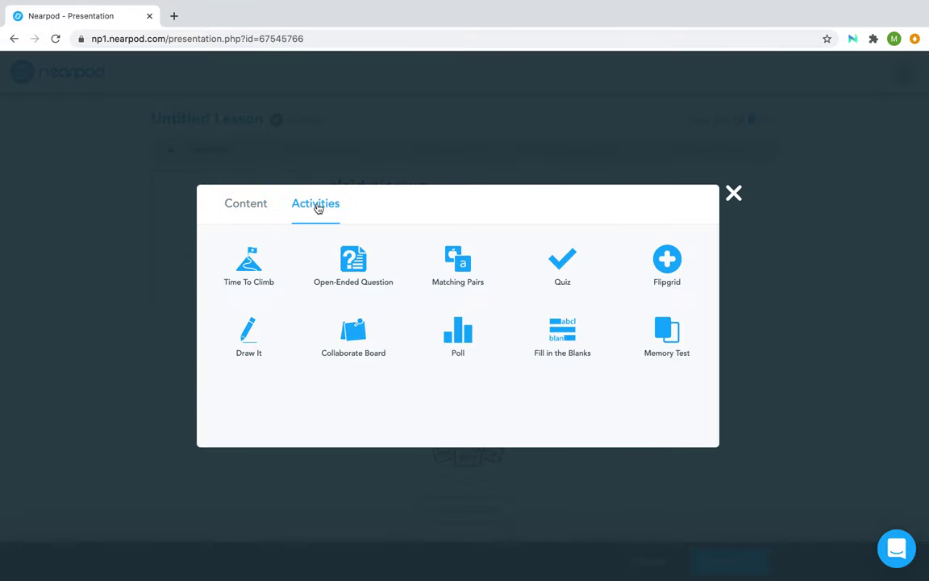
pyautogui.click(254, 341)
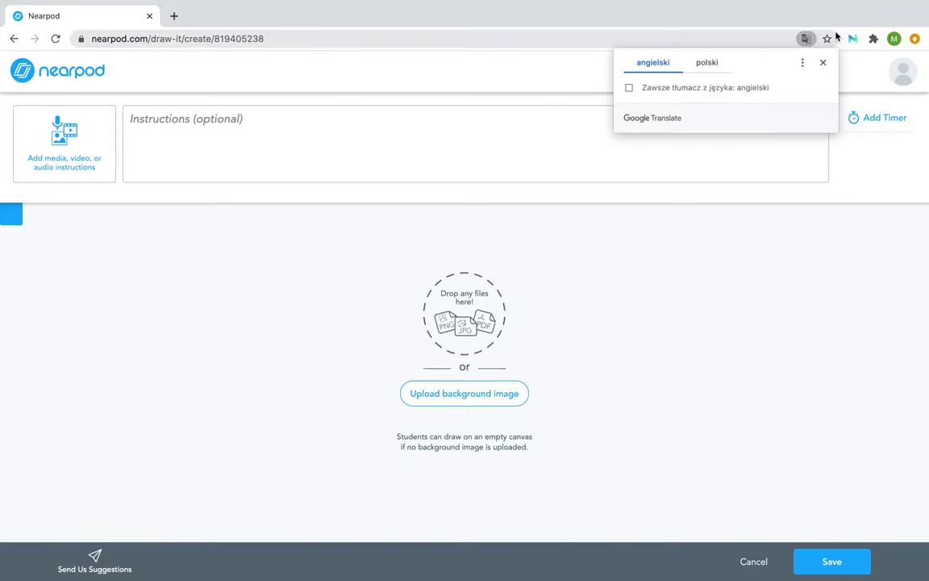
pyautogui.click(823, 63)
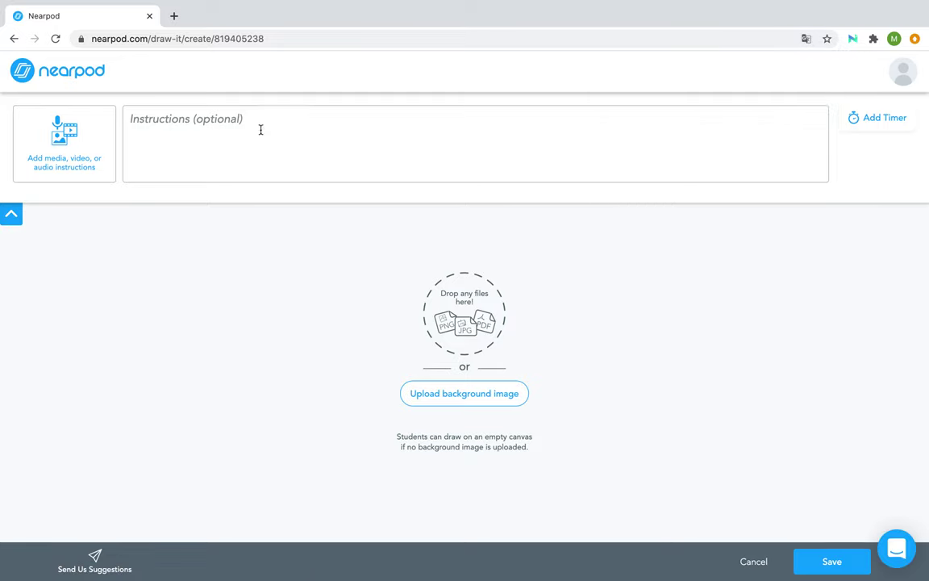
pyautogui.click(78, 140)
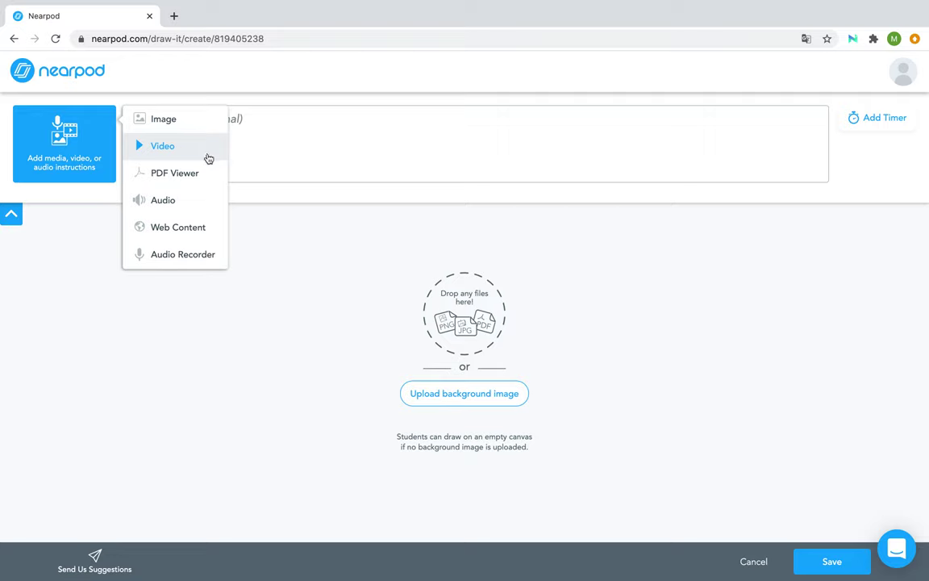
pyautogui.click(304, 142)
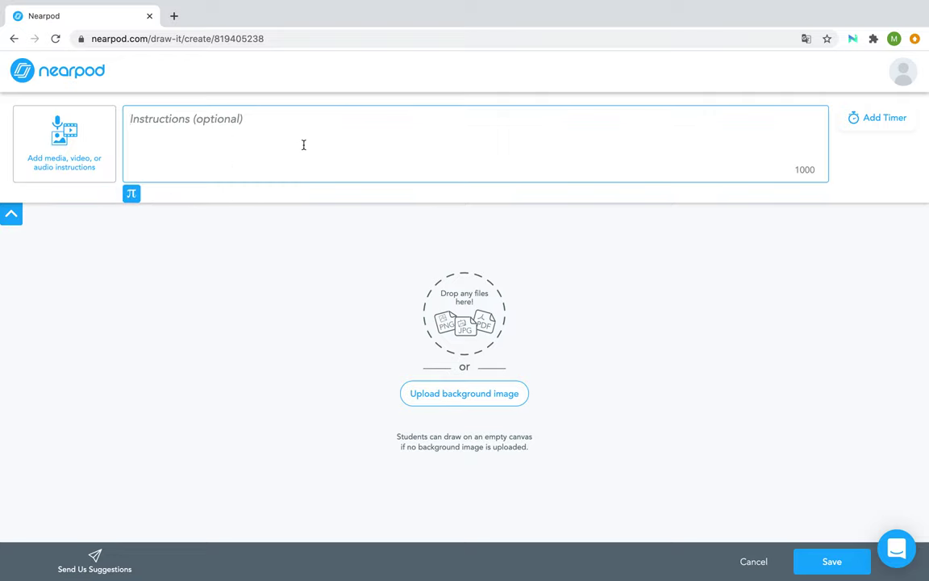
pyautogui.write('wypełnij kartę pracy')
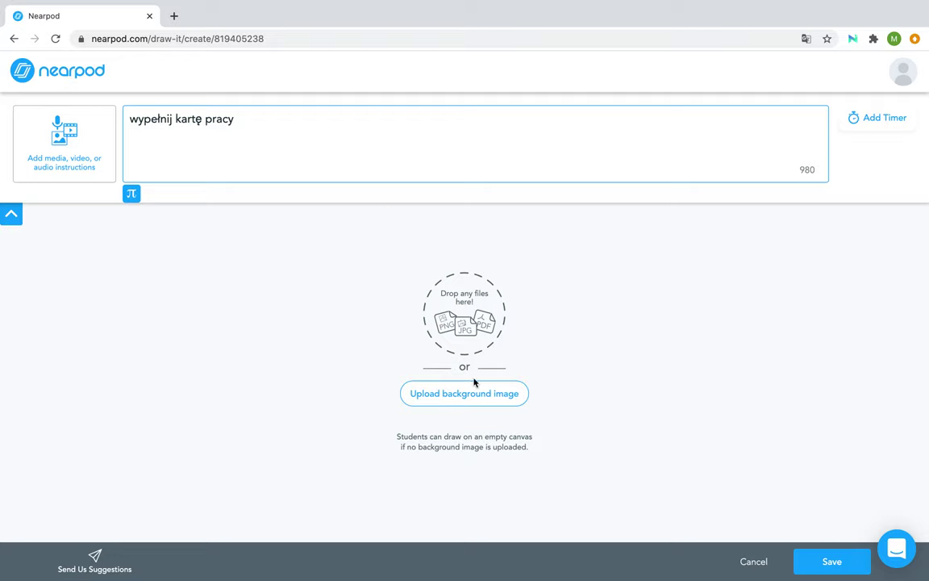
# Search the web images for a Draw It background using "worksheet present simple"
pyautogui.click(472, 341)
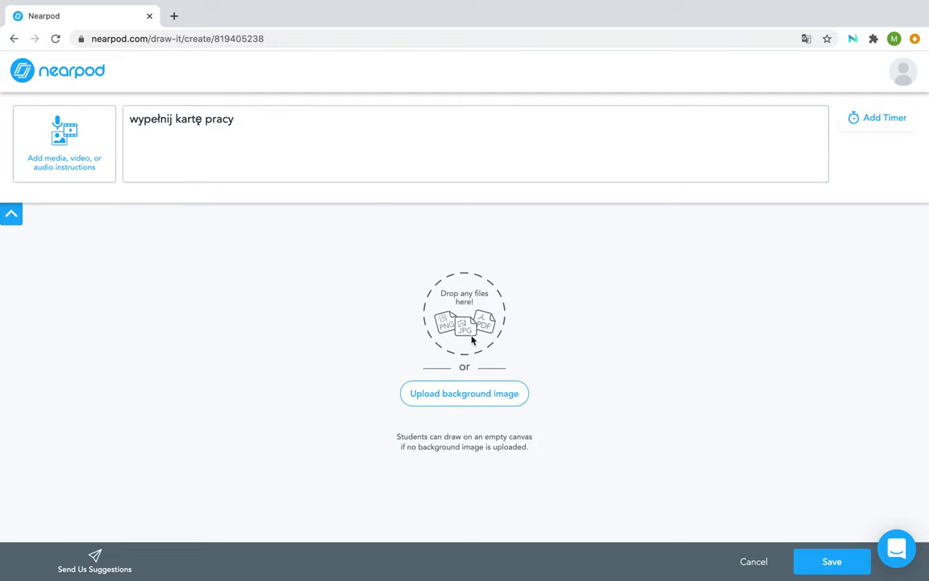
pyautogui.click(458, 393)
pyautogui.click(500, 187)
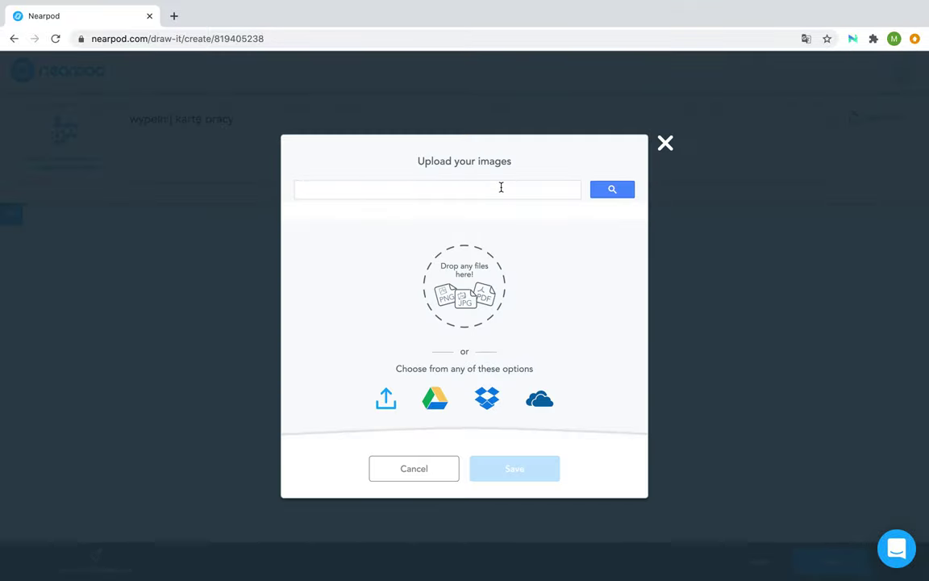
pyautogui.write('wor')
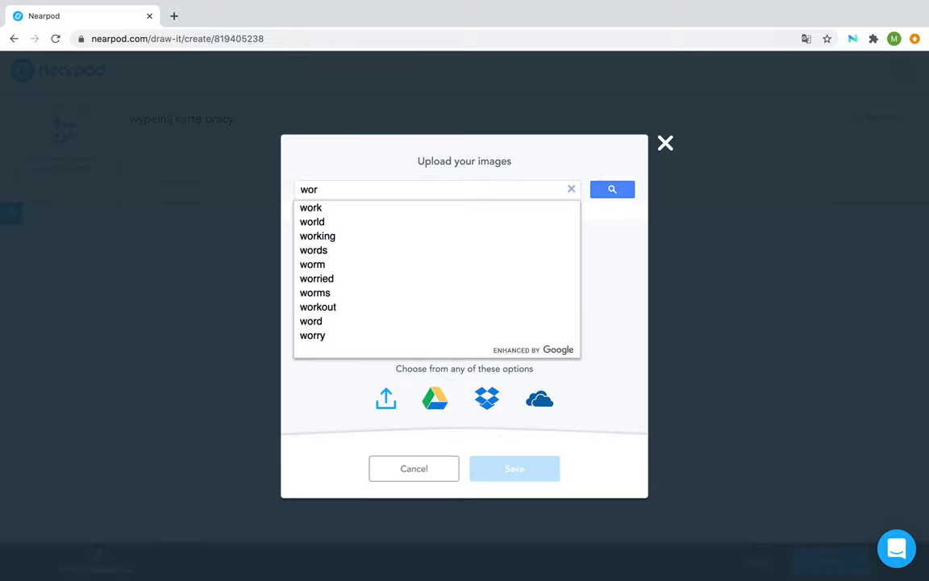
pyautogui.write('ksheet')
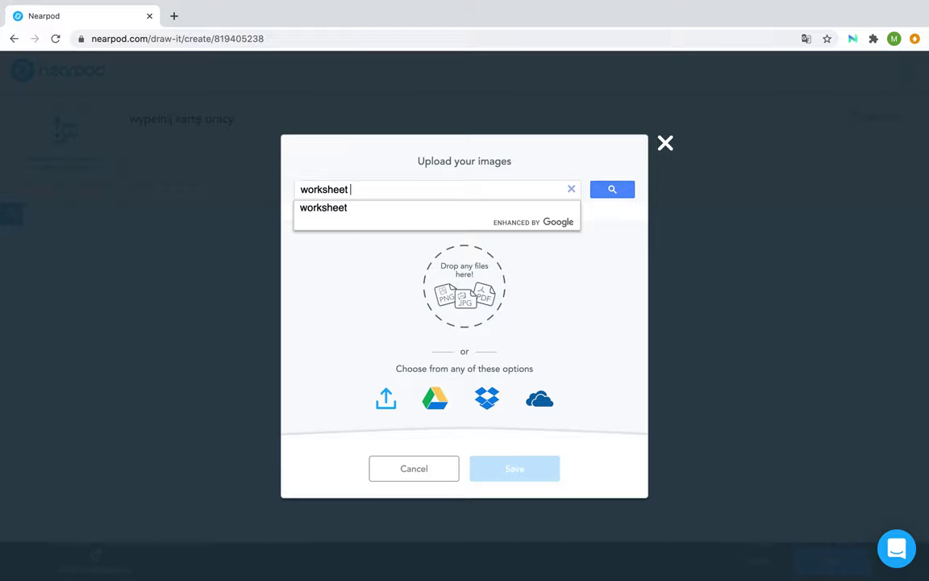
pyautogui.write(' present simple')
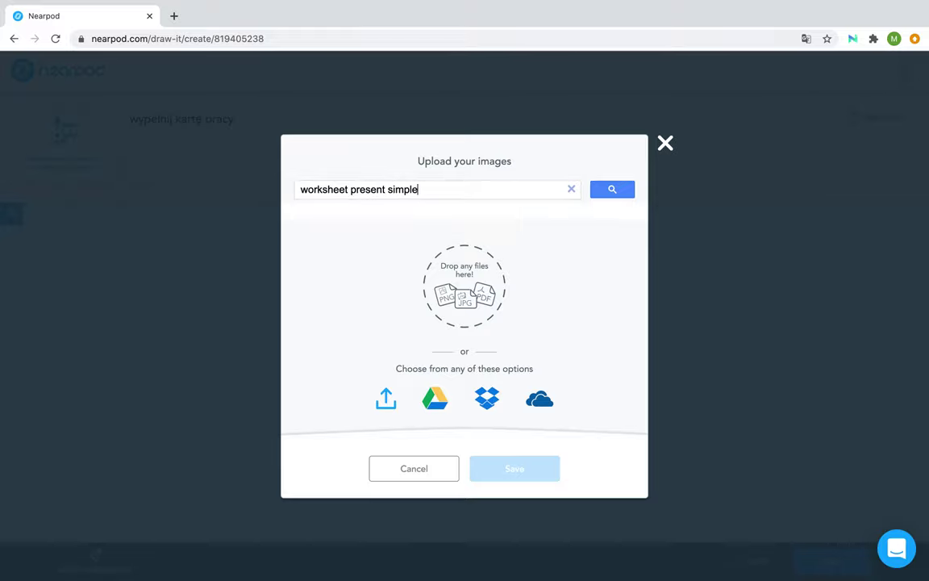
pyautogui.press('Return')
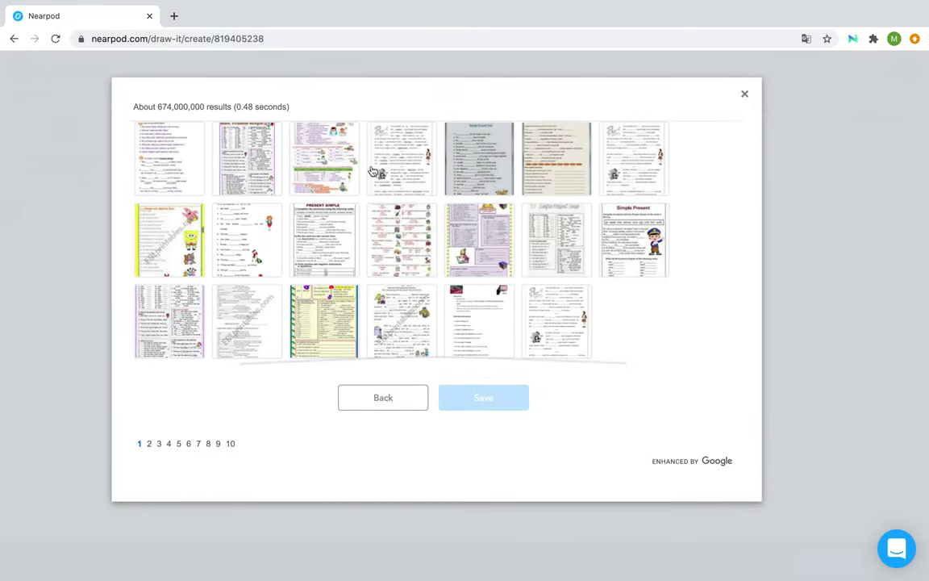
# Use the Exercise 3 "is", "am" or "are" fill-in-the-blanks worksheet as the drawing background and save the activity
pyautogui.click(419, 235)
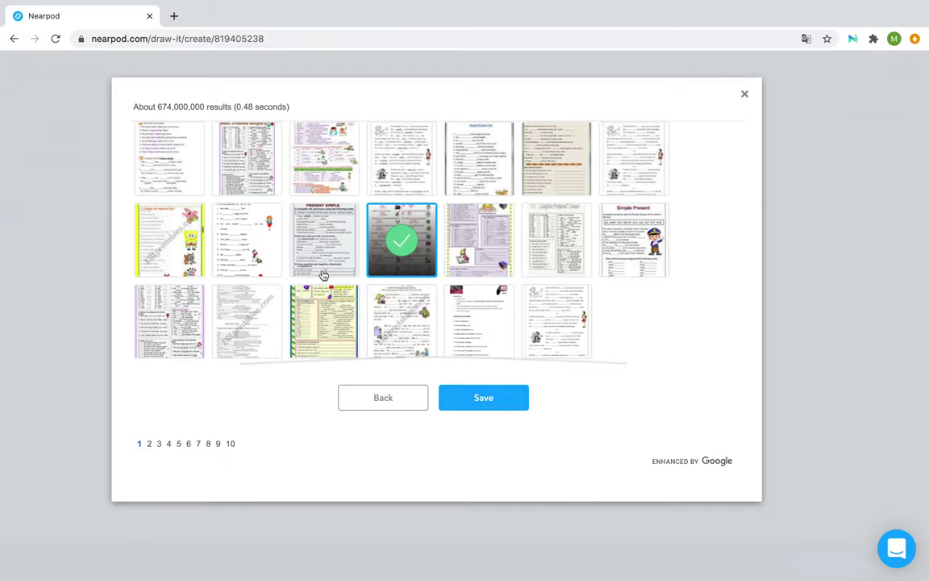
pyautogui.click(257, 255)
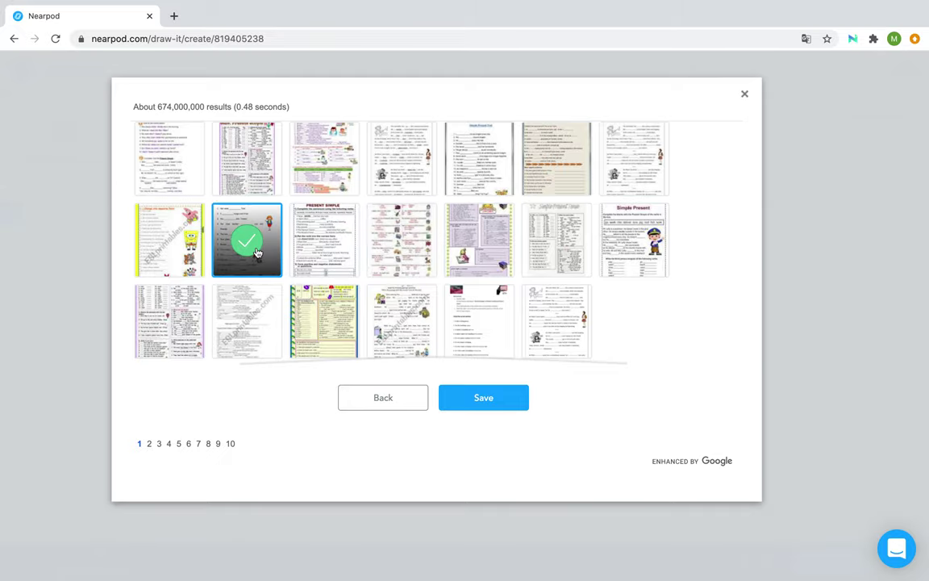
pyautogui.click(482, 401)
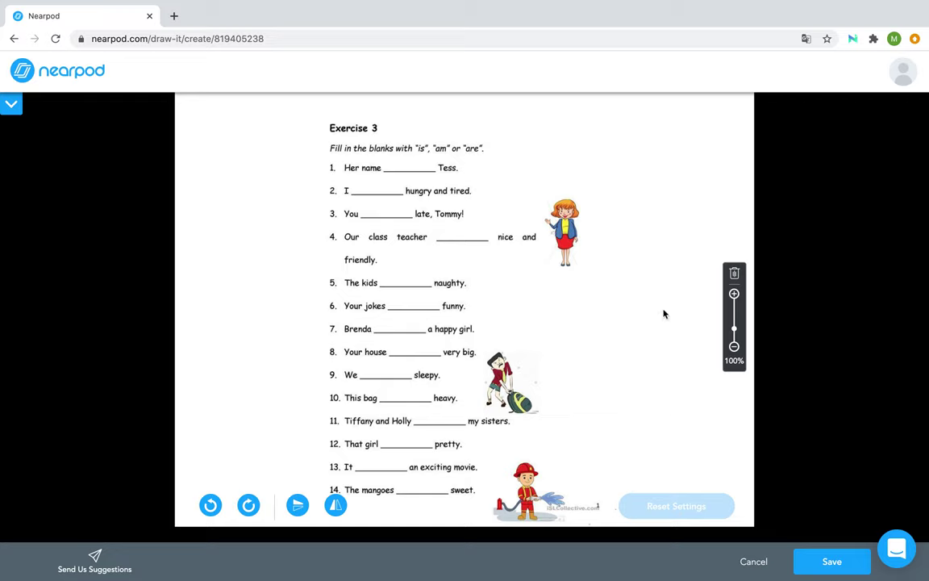
pyautogui.click(831, 555)
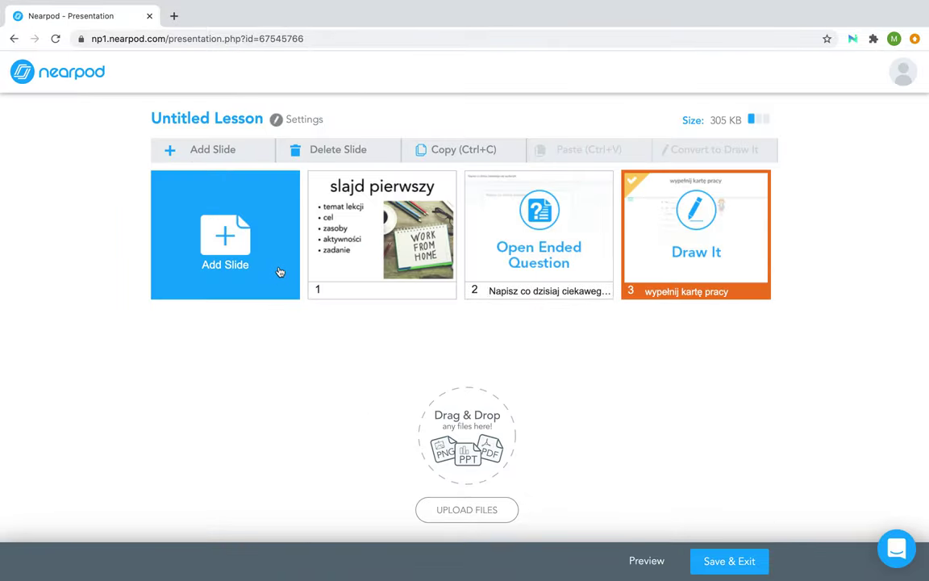
# Add a VR Field Trip slide showing Santorini, Greece to the lesson
pyautogui.click(230, 235)
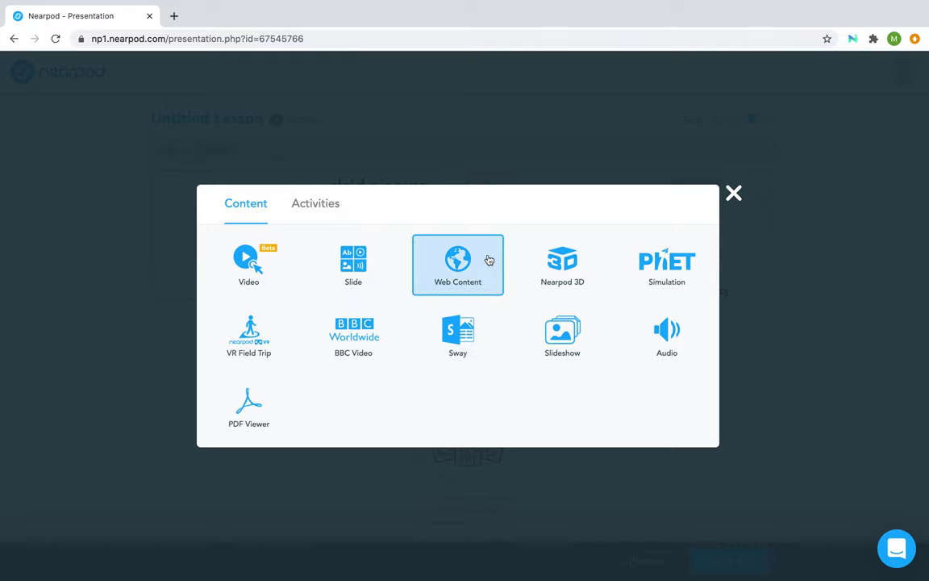
pyautogui.click(260, 342)
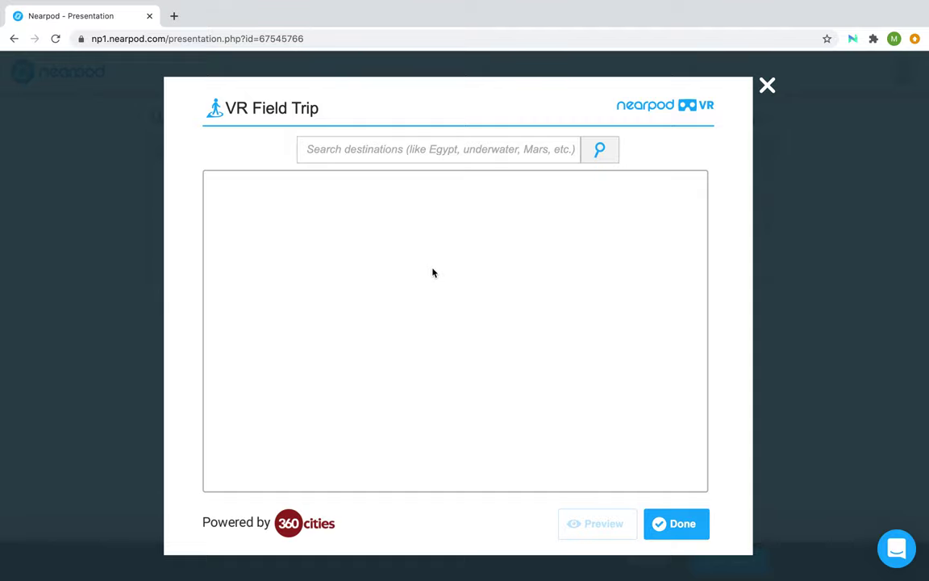
pyautogui.click(645, 229)
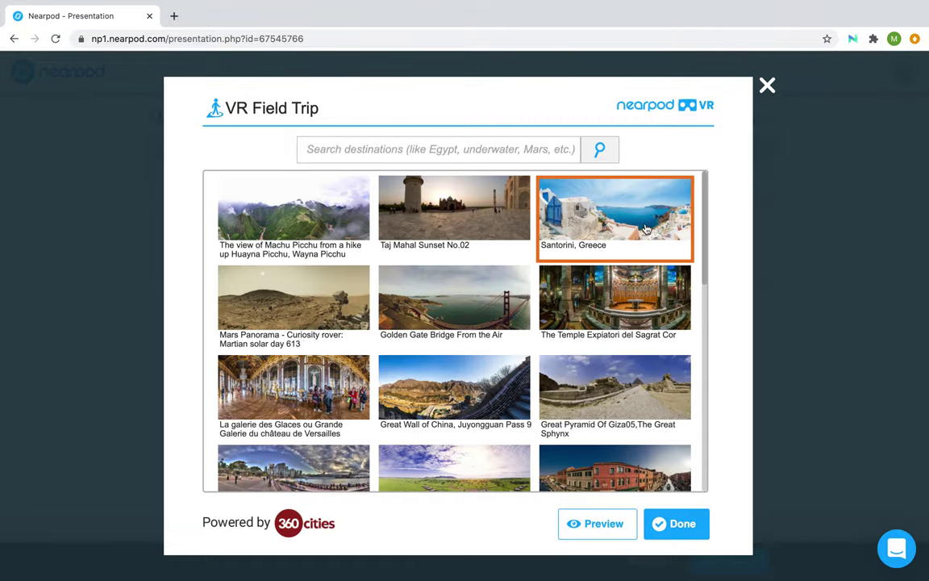
pyautogui.click(665, 524)
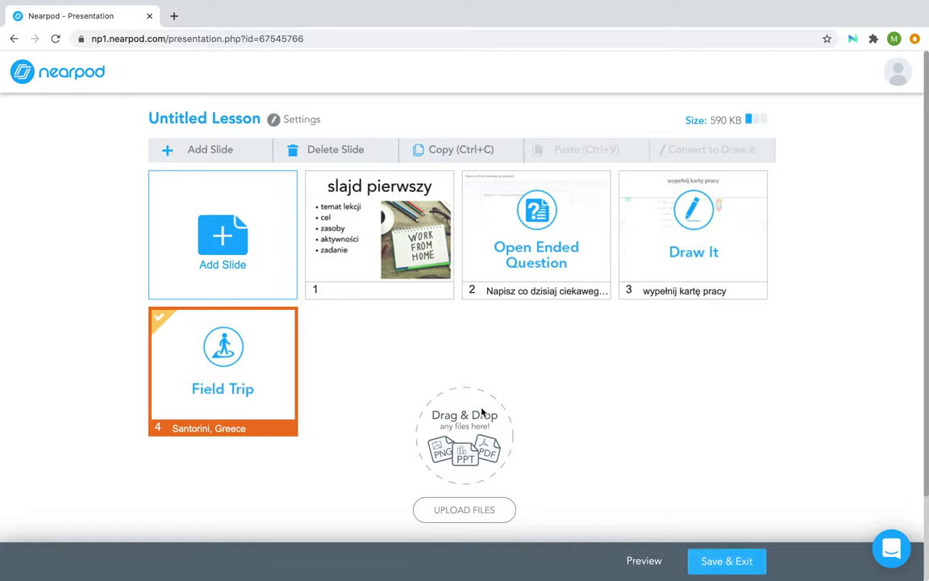
# Fill in the lesson details with the title "testowa lekcja", grade Other and subject Life Skills, and submit them
pyautogui.click(736, 566)
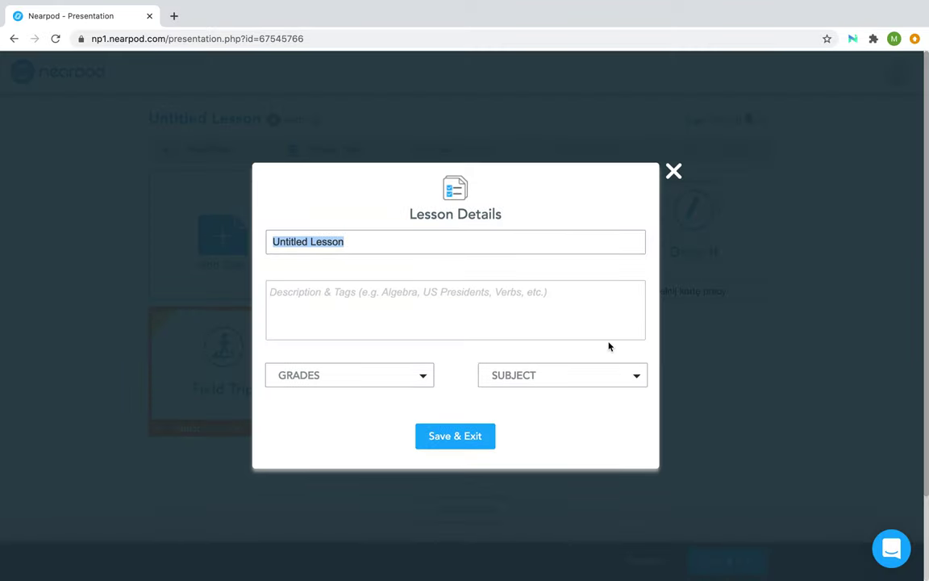
pyautogui.write('testowa lekcja')
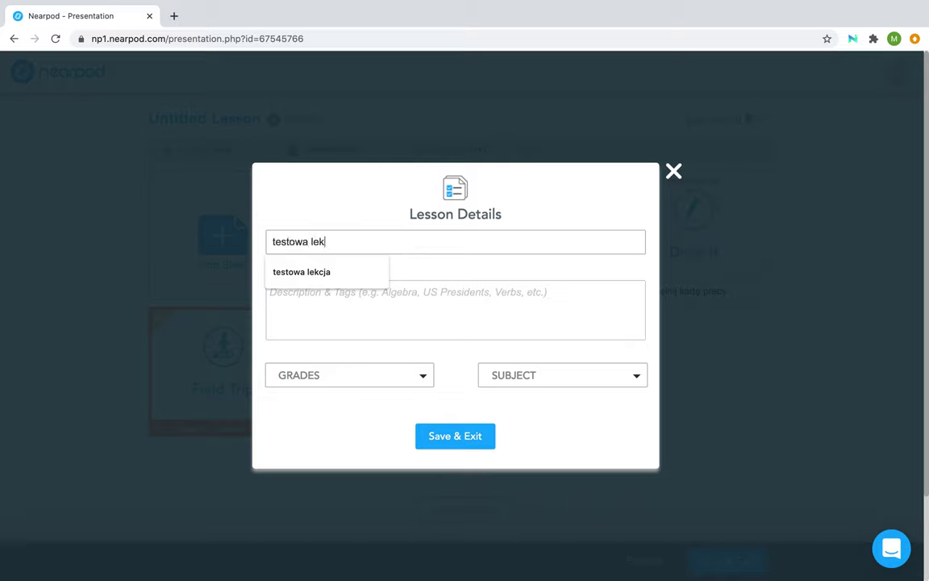
pyautogui.click(422, 376)
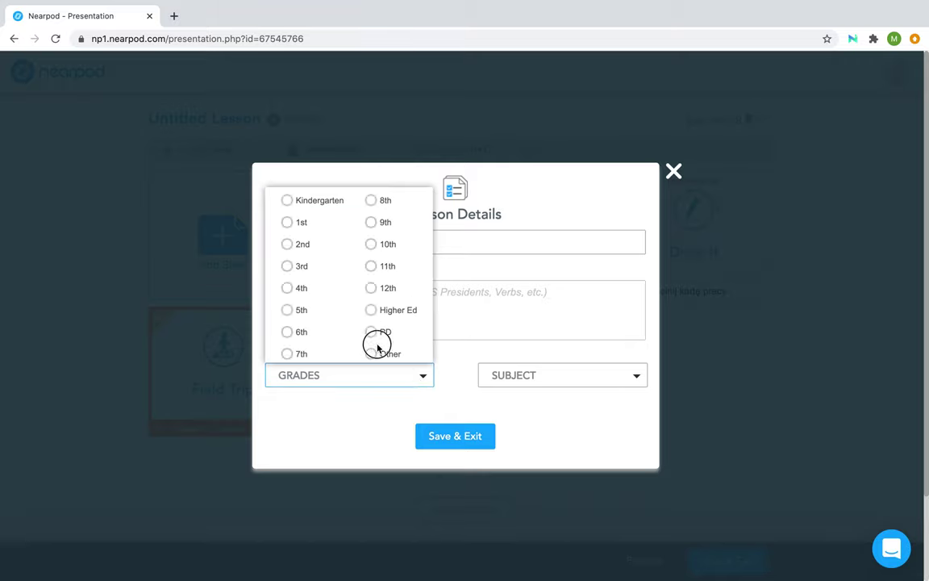
pyautogui.click(370, 354)
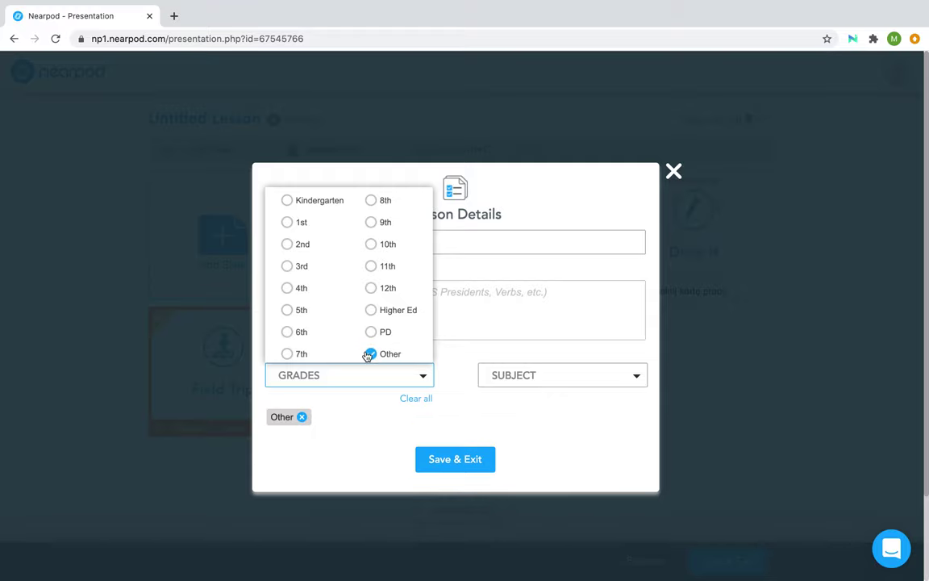
pyautogui.click(516, 381)
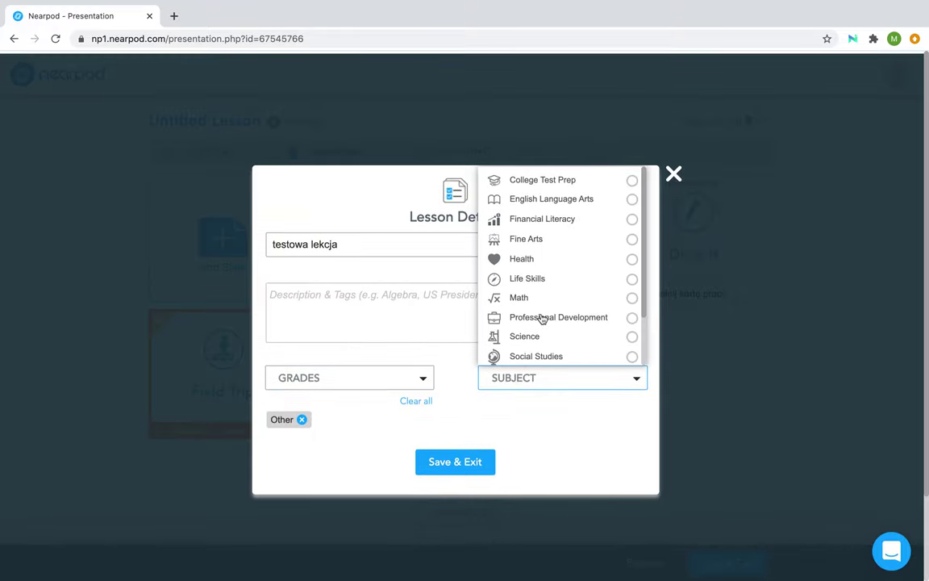
pyautogui.click(535, 264)
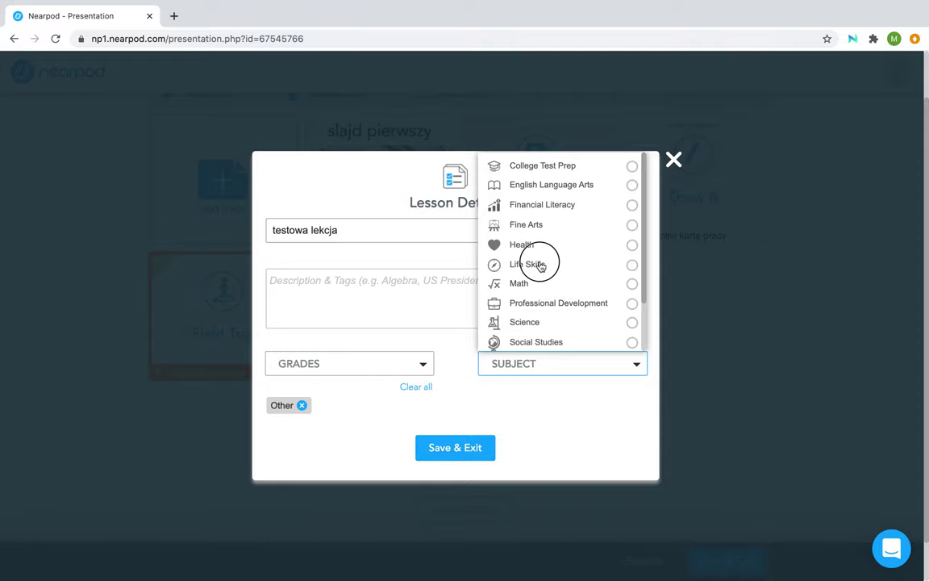
pyautogui.click(448, 449)
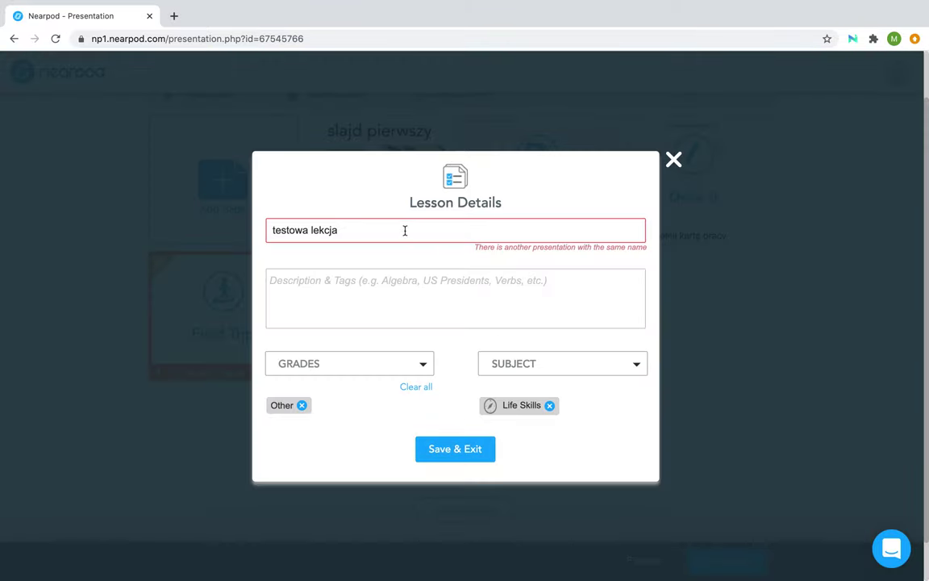
# Change the lesson title to "testowa lekcja proba" and save and exit the lesson
pyautogui.tripleClick(405, 231)
pyautogui.click(405, 230)
pyautogui.write('prlobna')
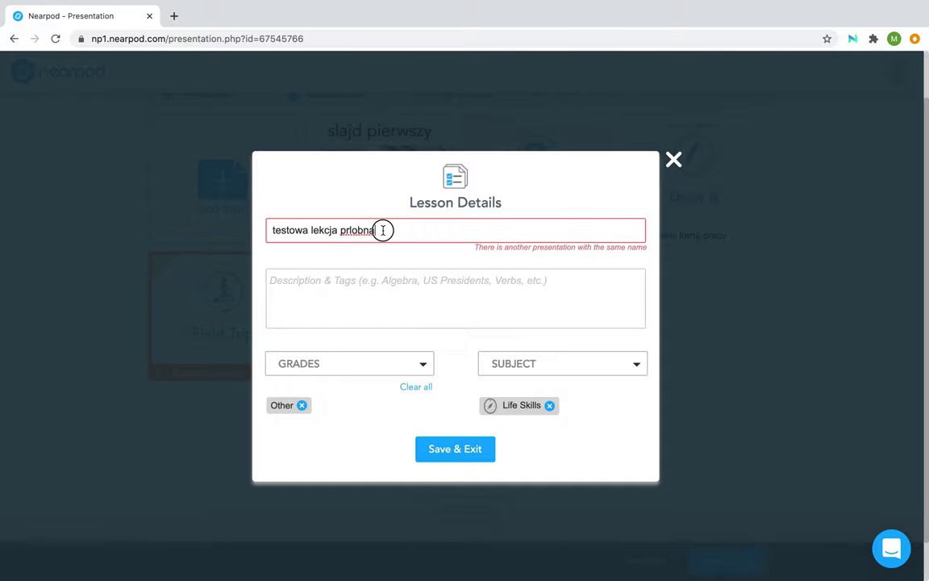
pyautogui.press('BackSpace')
pyautogui.click(433, 450)
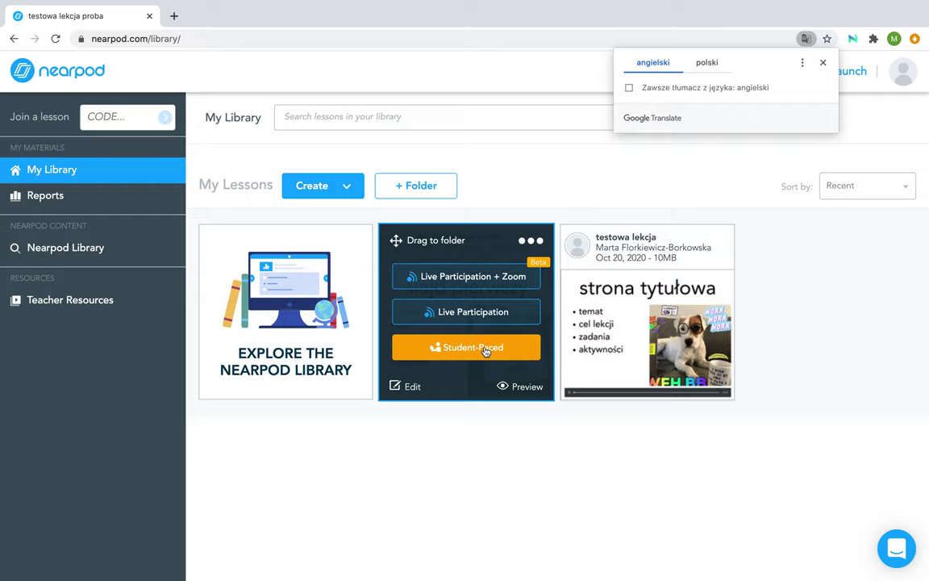
# Launch the "testowa lekcja proba" lesson in Student-Paced mode and point out its join code
pyautogui.click(467, 349)
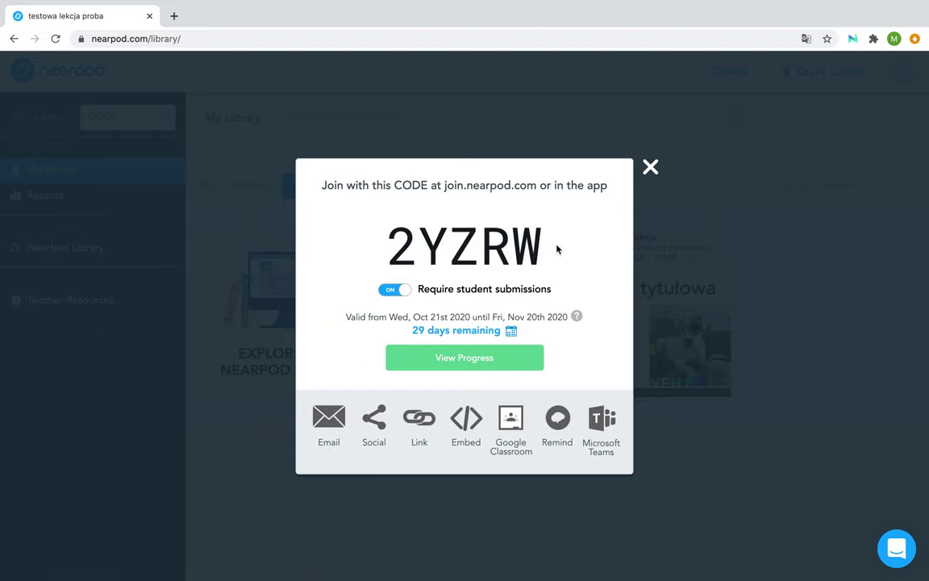
pyautogui.moveTo(378, 244); pyautogui.dragTo(541, 257)
pyautogui.click(571, 264)
# Try ending the join code's validity on October 24, 2020, and cancel the date change
pyautogui.click(511, 330)
pyautogui.click(448, 443)
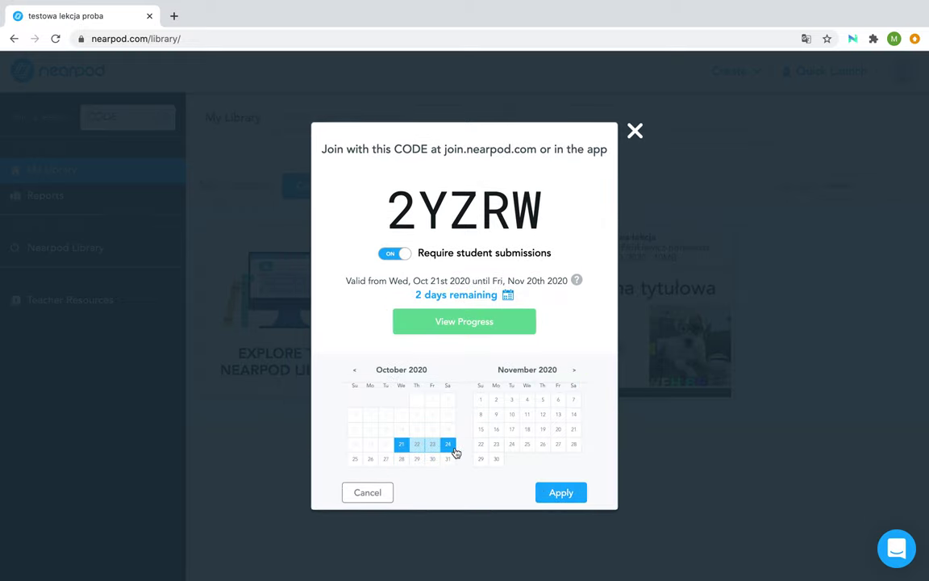
pyautogui.click(382, 484)
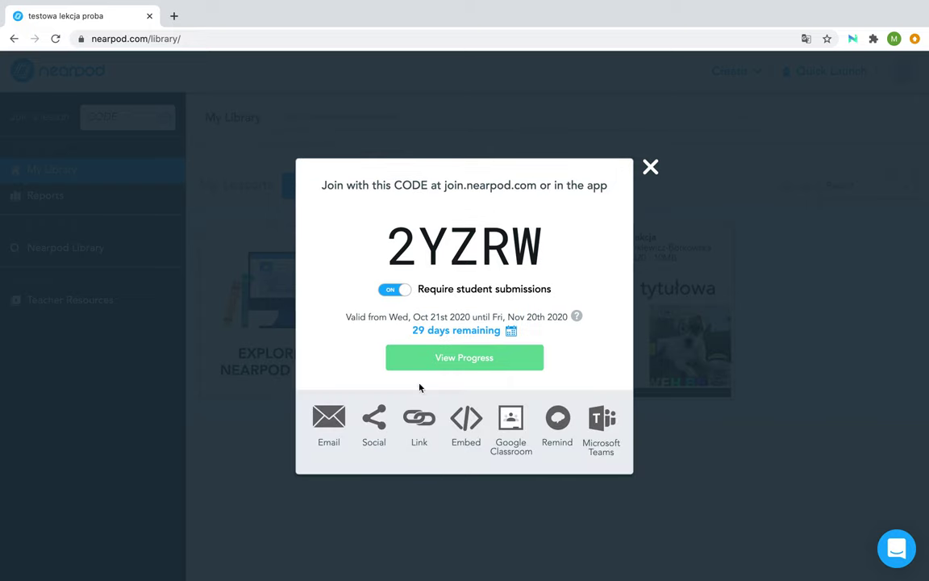
# Close the join code window and open the preview of the "testowa lekcja proba" lesson, reloading the page to load its slides
pyautogui.click(649, 172)
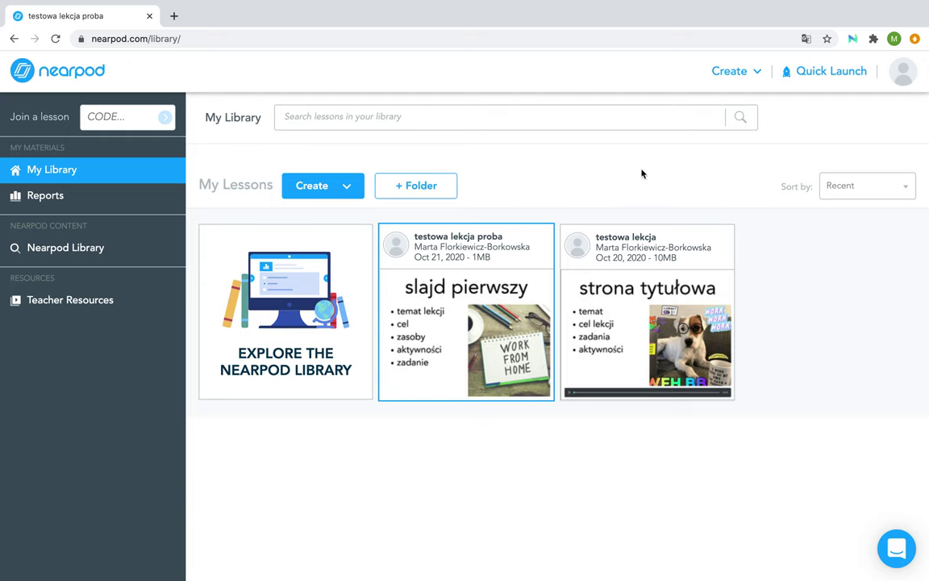
pyautogui.moveTo(382, 331)
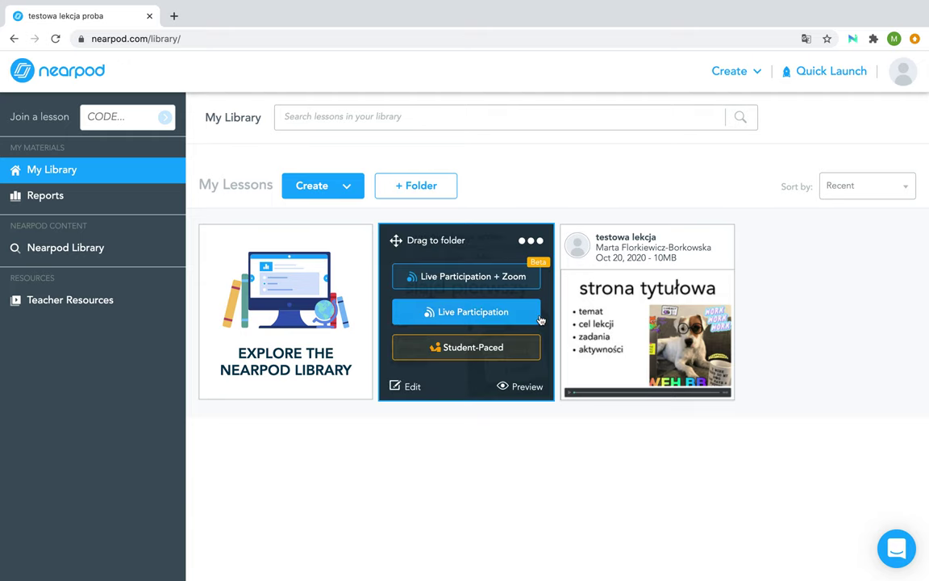
pyautogui.click(516, 387)
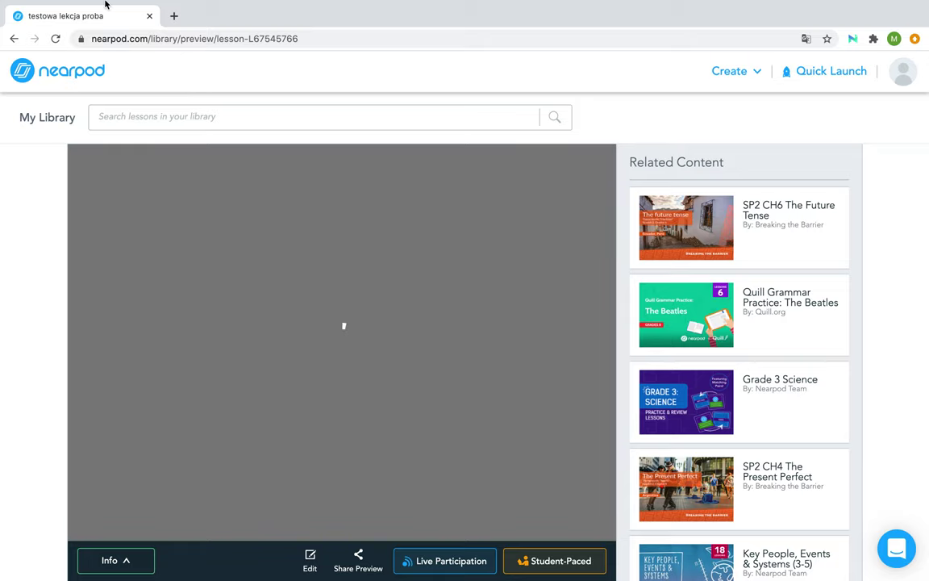
pyautogui.moveTo(62, 38)
pyautogui.click(368, 39)
pyautogui.press('Return')
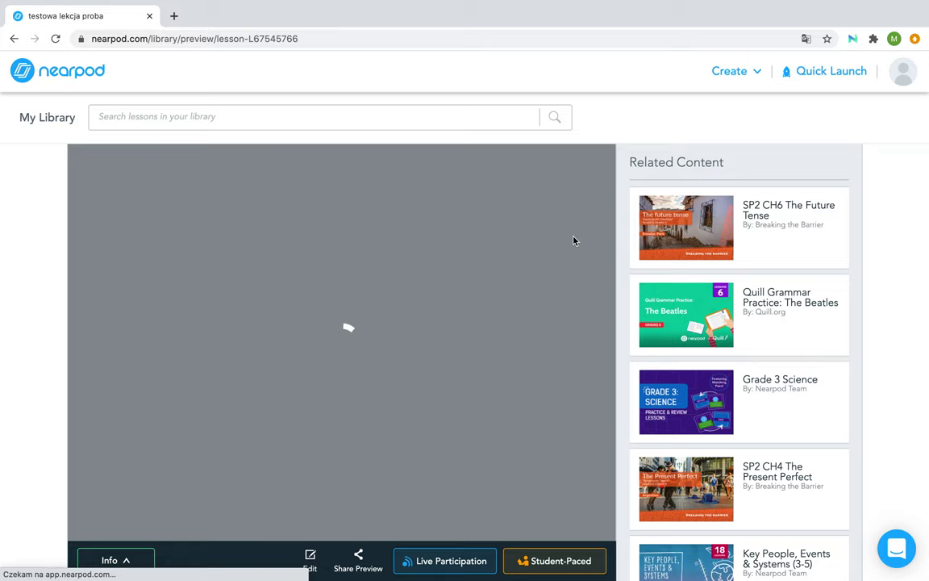
pyautogui.scroll(-1, 404, 485)
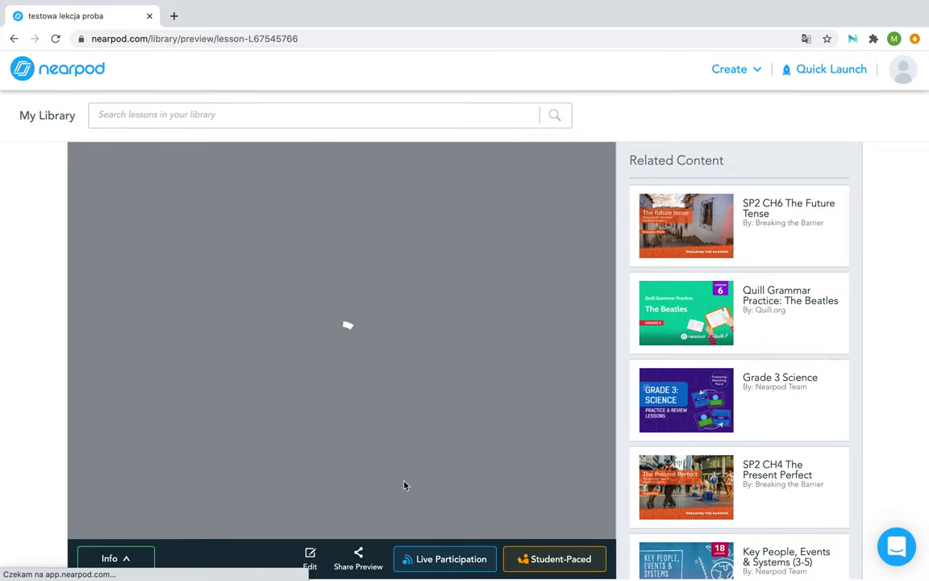
pyautogui.scroll(1, 403, 486)
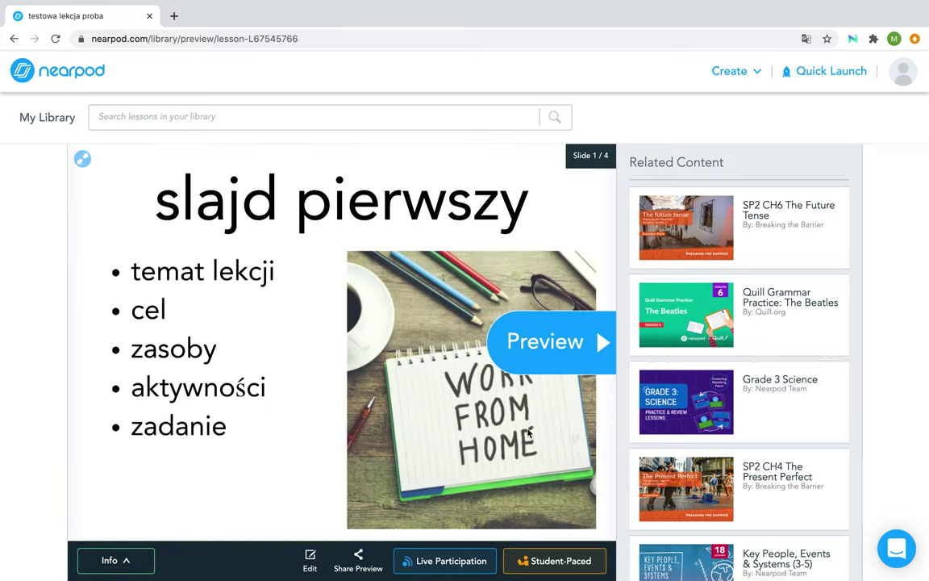
# Advance the preview to the worksheet on slide 3 and handwrite "am" in red in the blank of sentence 2
pyautogui.click(570, 352)
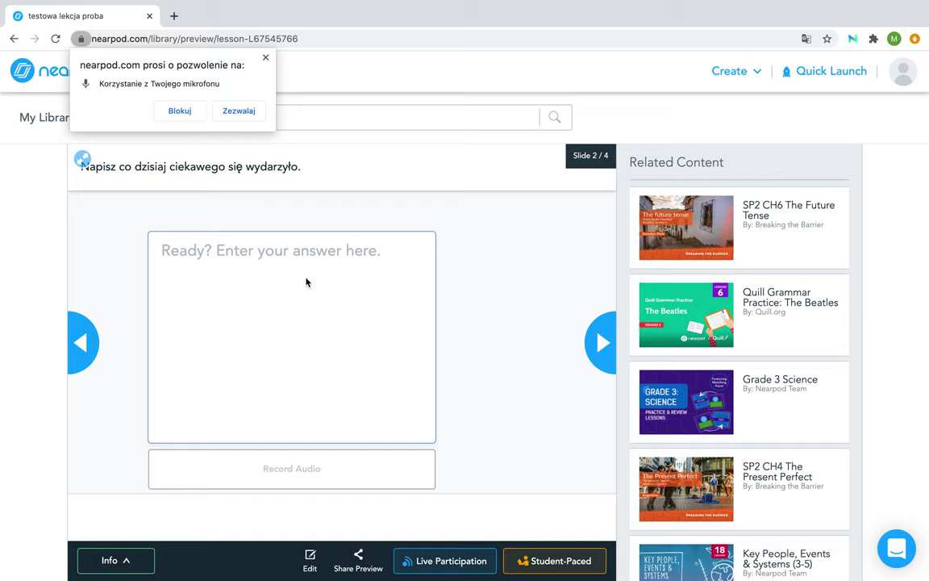
pyautogui.click(601, 340)
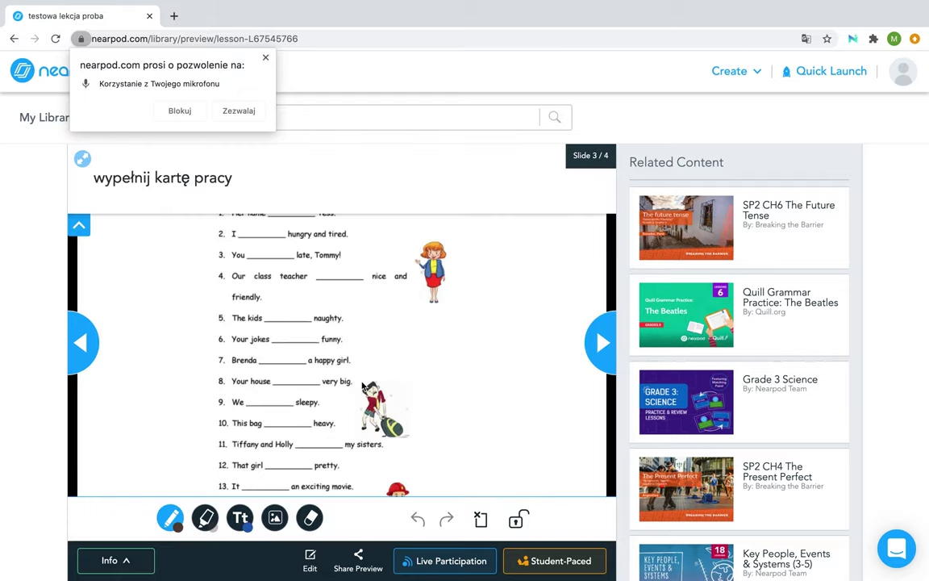
pyautogui.click(171, 518)
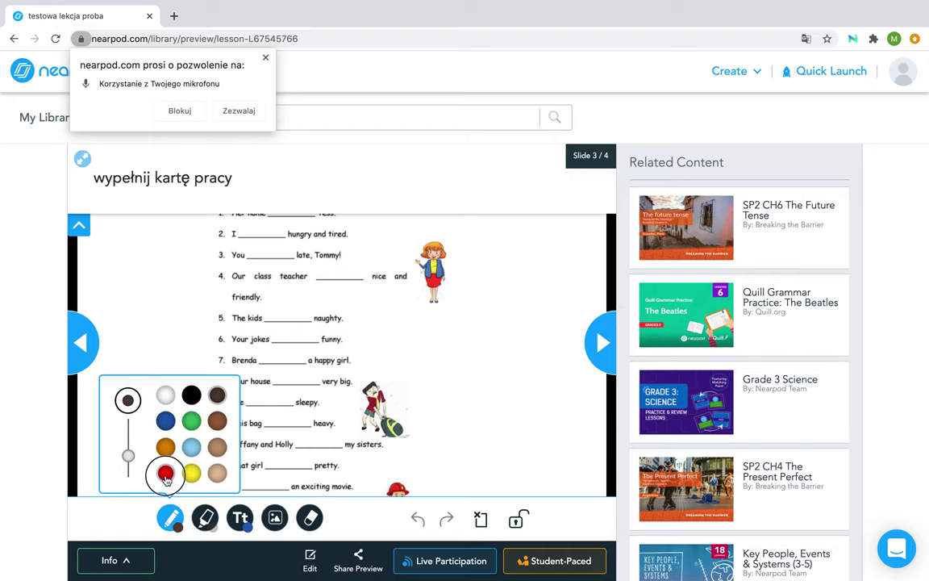
pyautogui.click(166, 474)
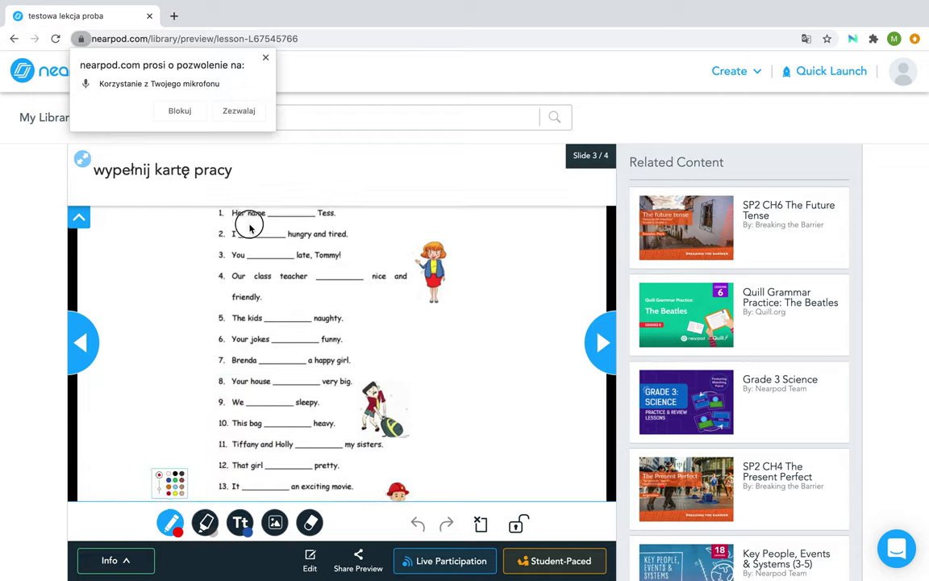
pyautogui.moveTo(247, 226); pyautogui.dragTo(298, 229)
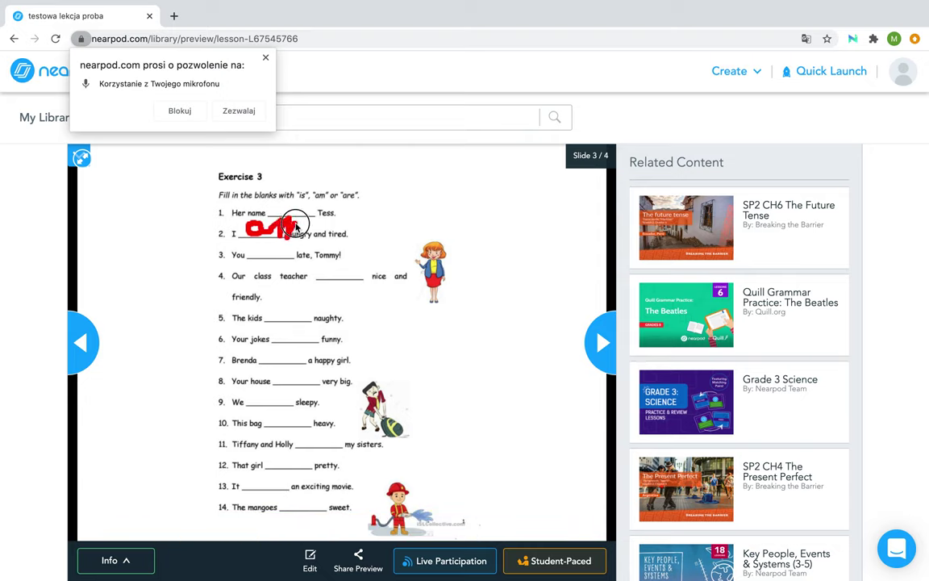
# Add a blue text box reading "is" at the blank of sentence 1 on the worksheet
pyautogui.moveTo(196, 532)
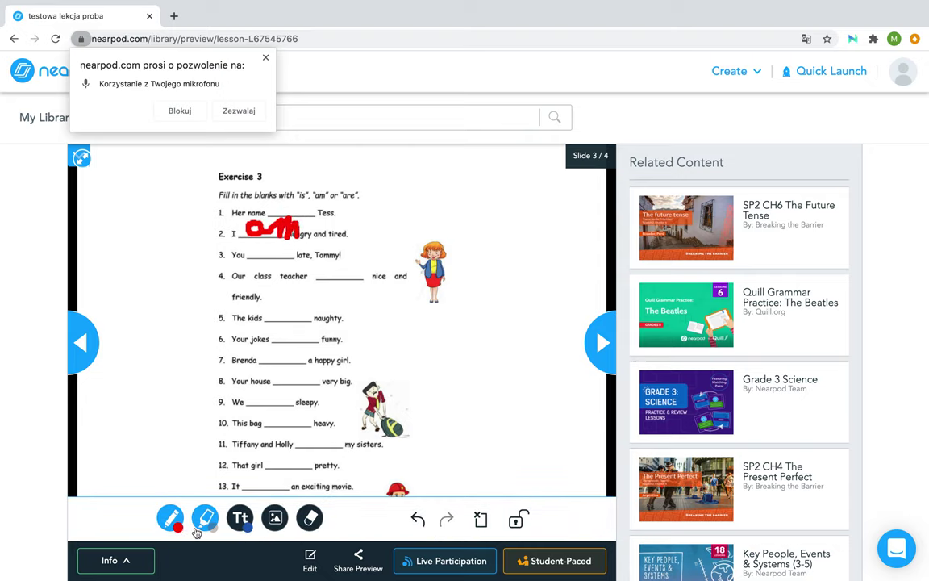
pyautogui.click(239, 517)
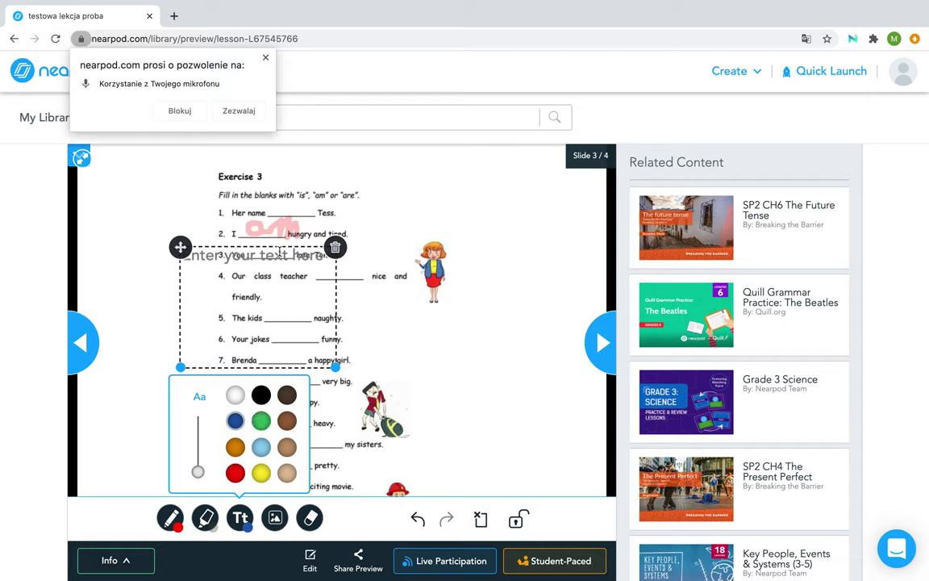
pyautogui.moveTo(180, 247); pyautogui.dragTo(258, 205)
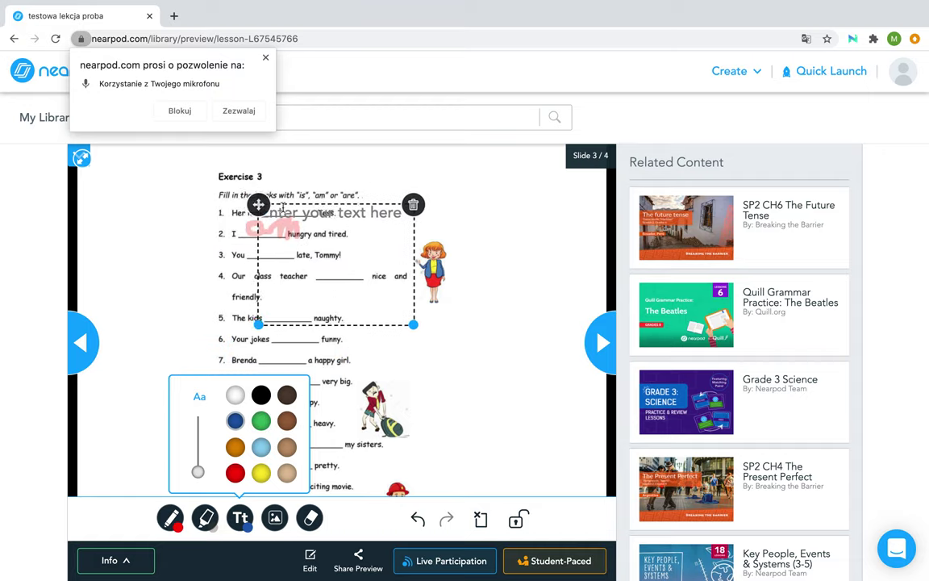
pyautogui.click(265, 215)
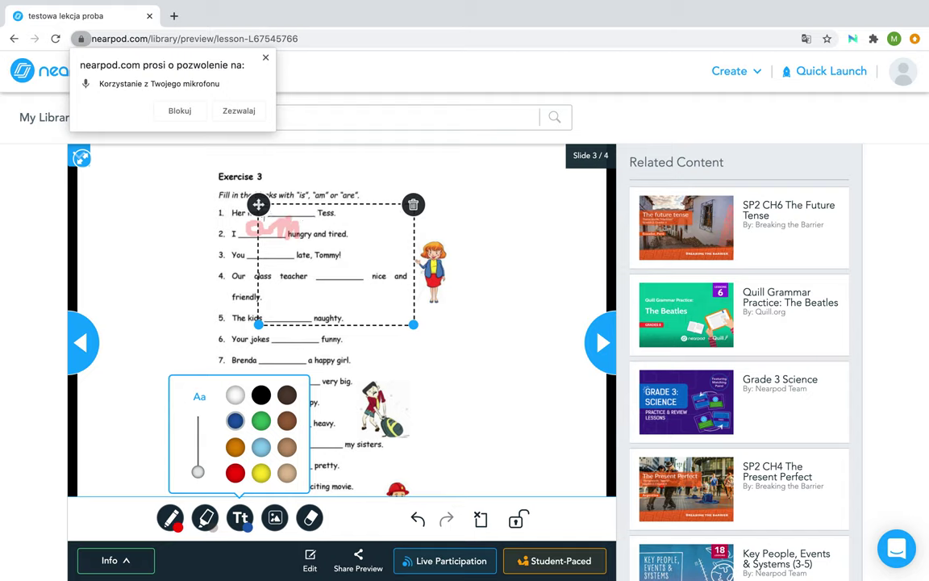
pyautogui.write('is')
pyautogui.click(511, 249)
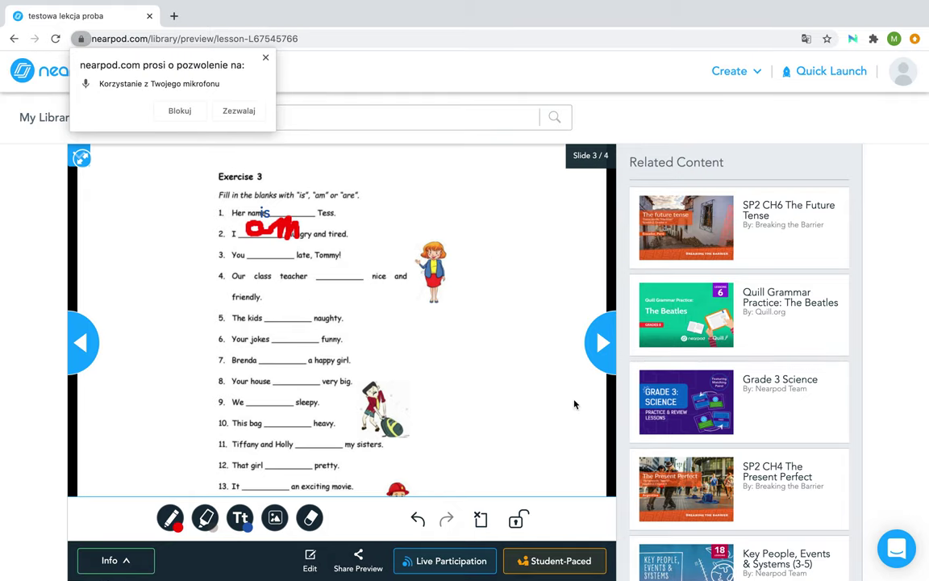
# Advance to the VR field trip on slide 4 and look around the 360-degree scene
pyautogui.click(601, 343)
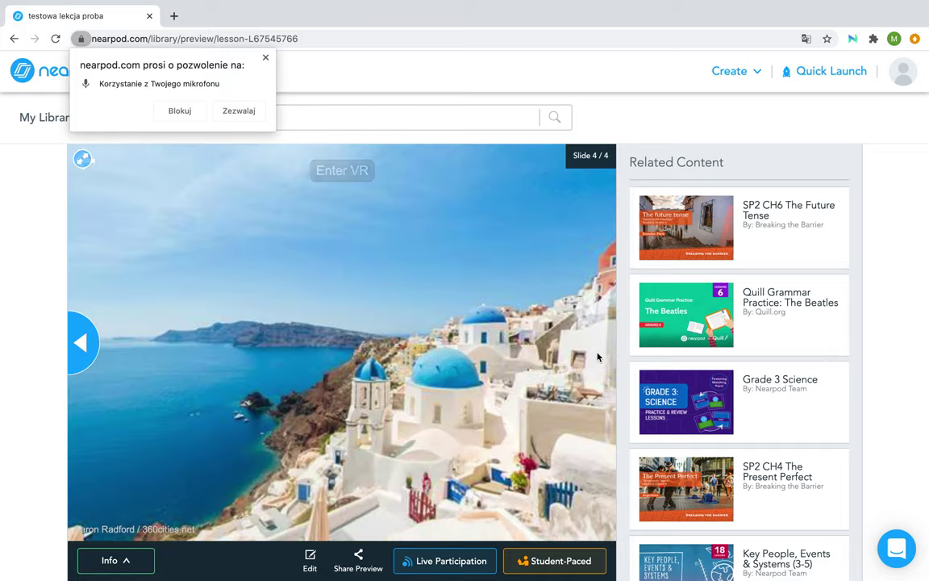
pyautogui.moveTo(384, 291); pyautogui.dragTo(289, 333)
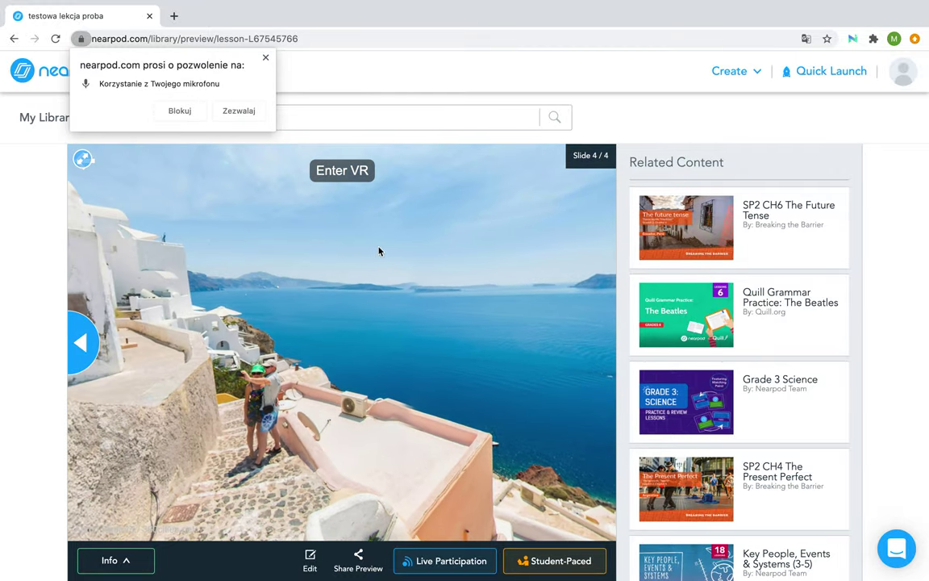
pyautogui.moveTo(378, 234); pyautogui.dragTo(373, 335)
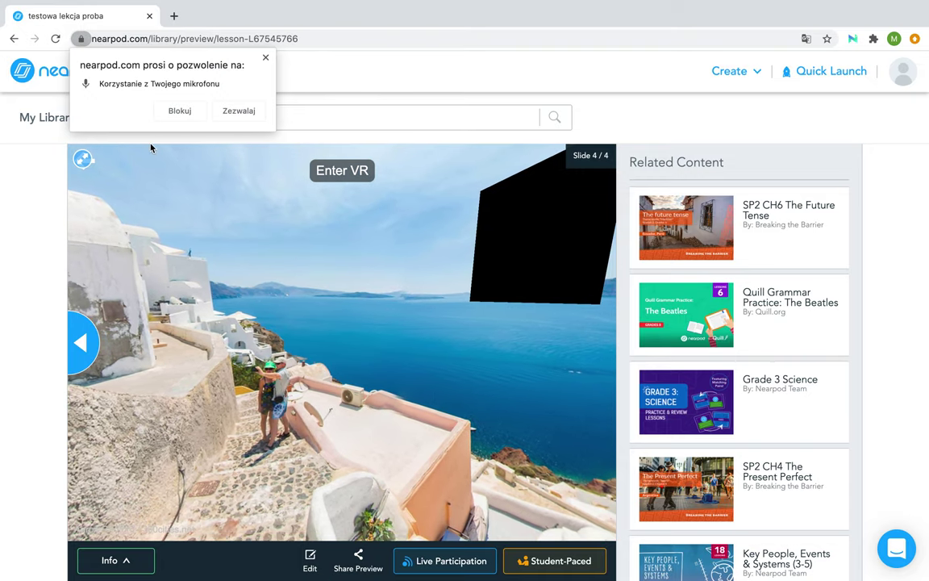
# Return to My Library, dismiss the microphone permission request and show the launch options of "testowa lekcja proba"
pyautogui.click(41, 70)
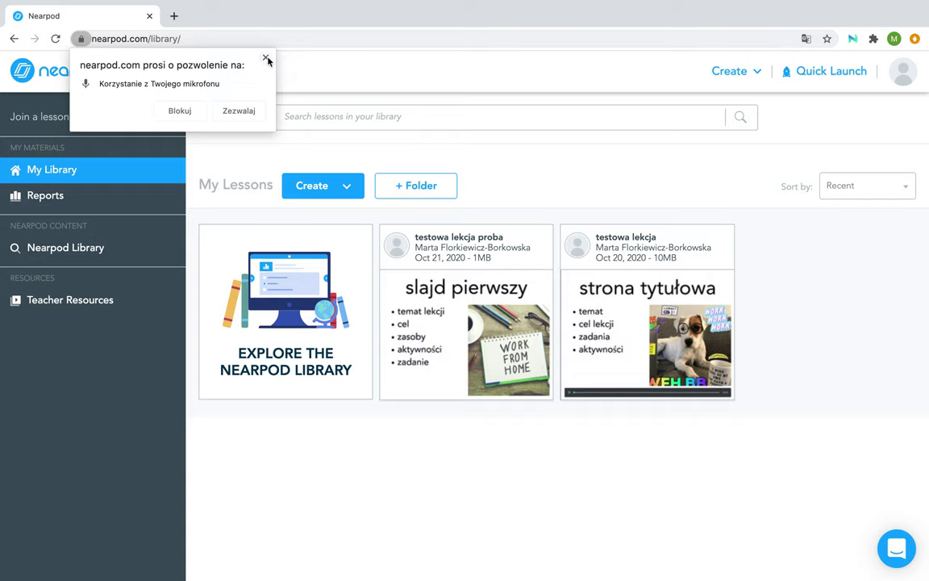
pyautogui.click(266, 59)
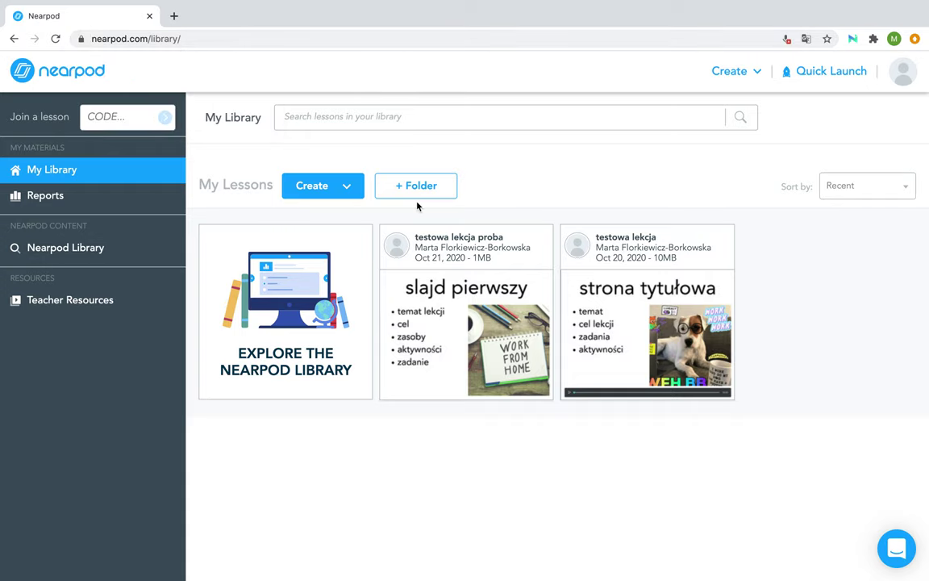
pyautogui.moveTo(504, 275)
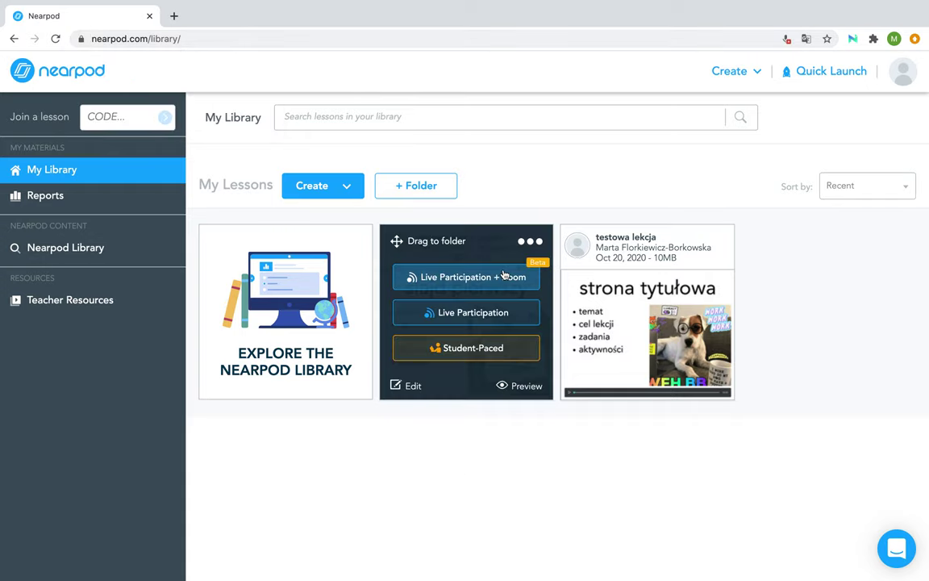